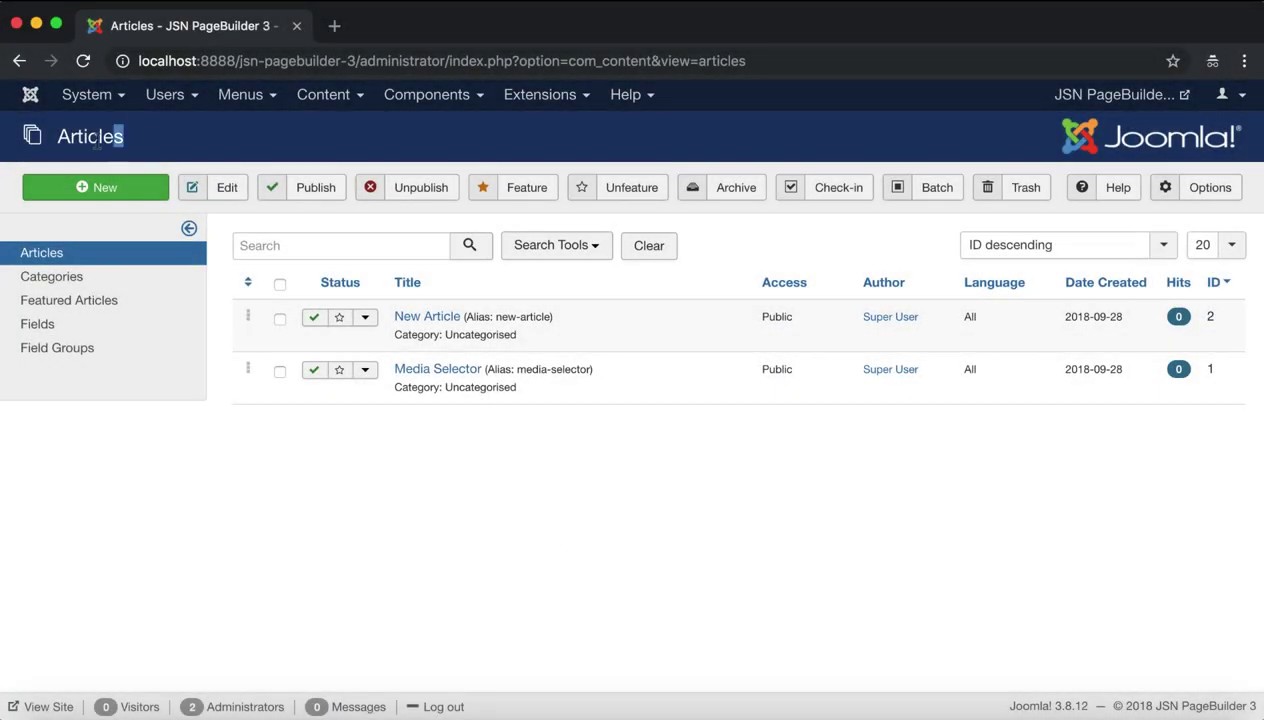
# Step: Create a new Joomla article titled 'JSN PageBuilder 3' and save it
pyautogui.moveTo(97, 145); pyautogui.dragTo(50, 145)
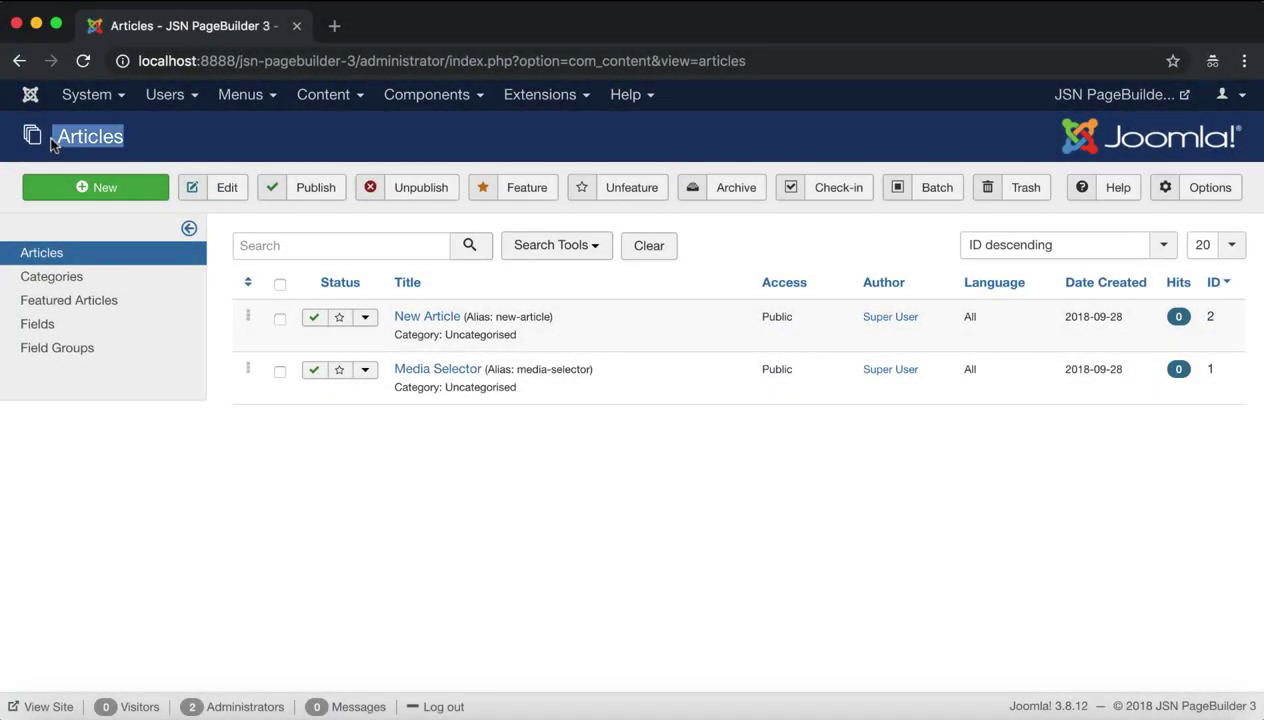
pyautogui.click(141, 197)
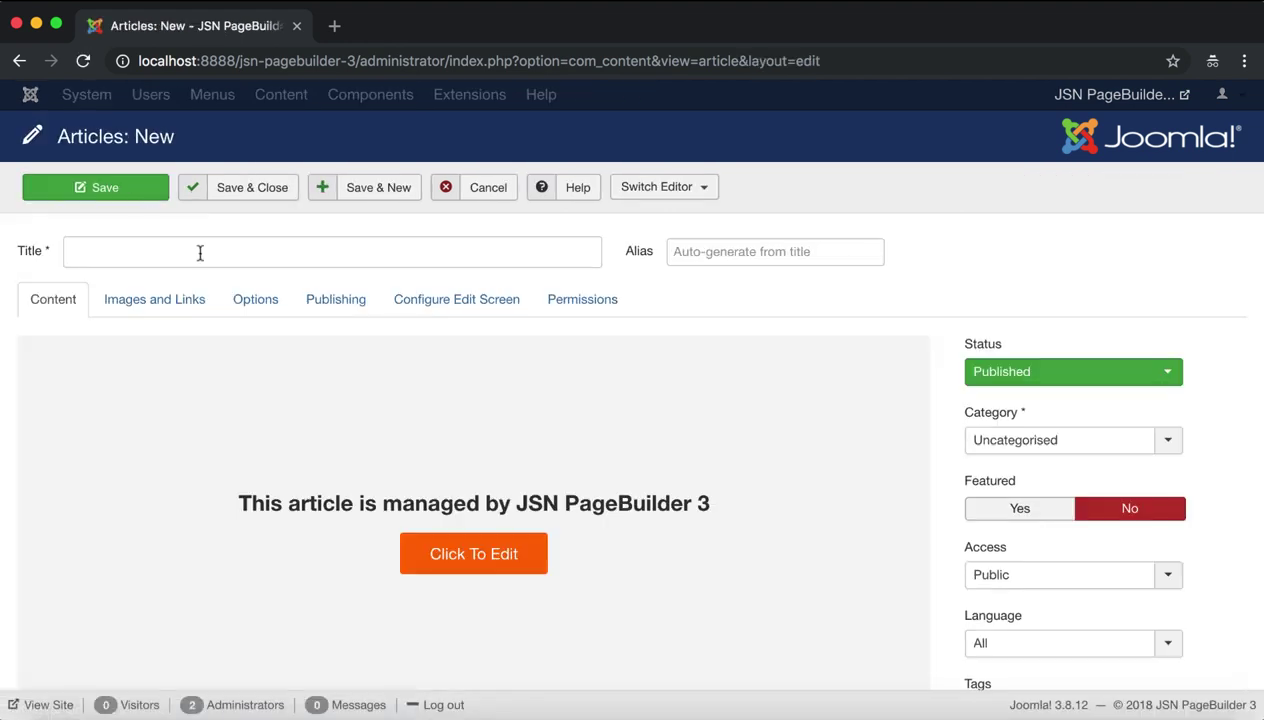
pyautogui.click(200, 253)
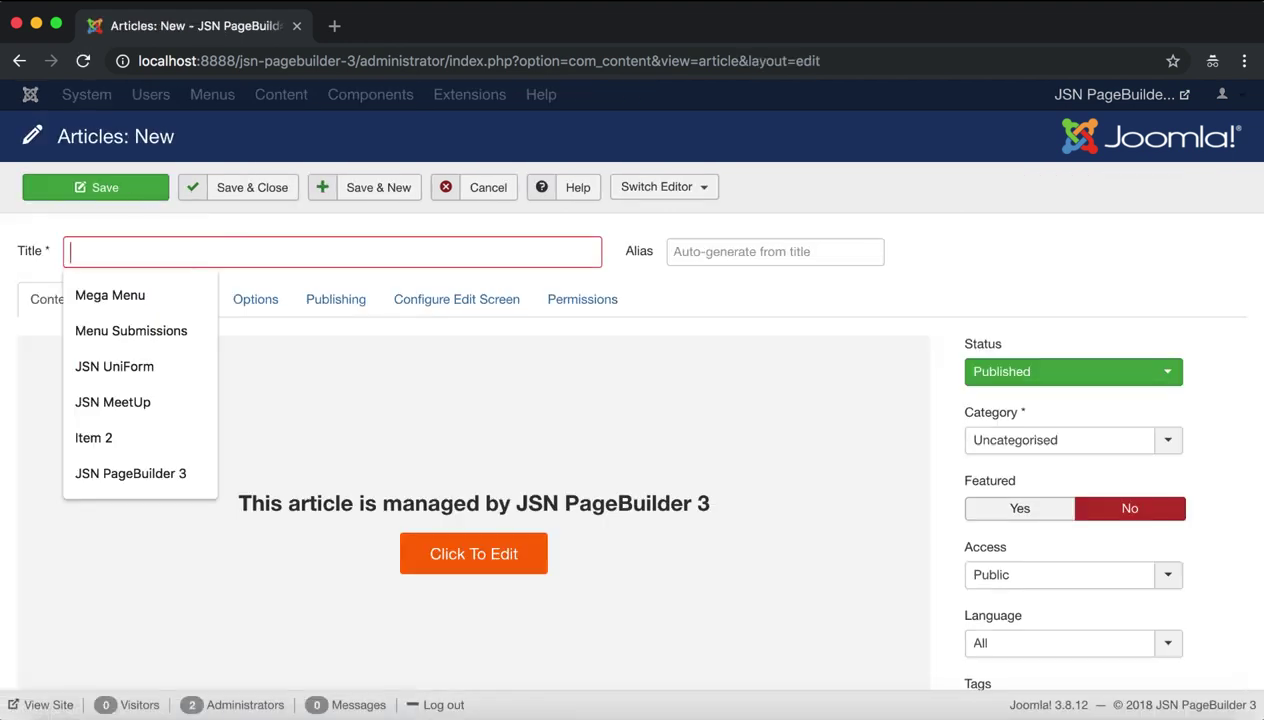
pyautogui.write('JSN PageBu')
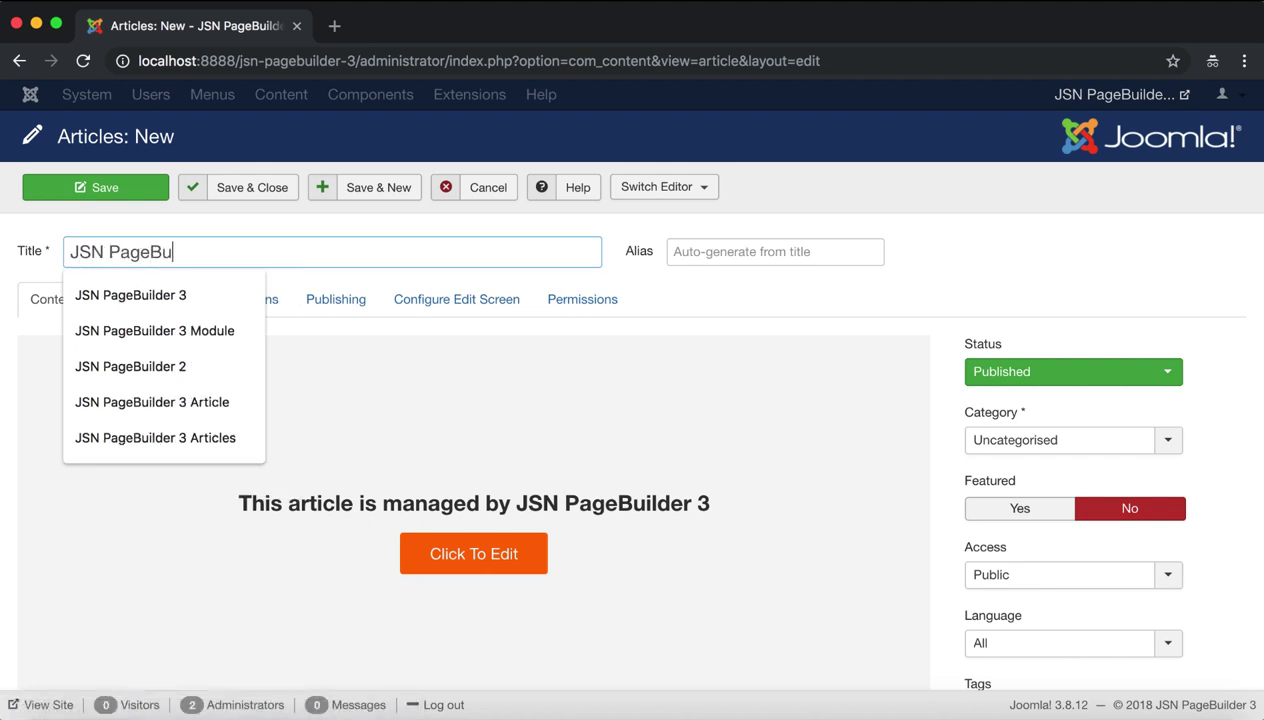
pyautogui.write('ilder 3')
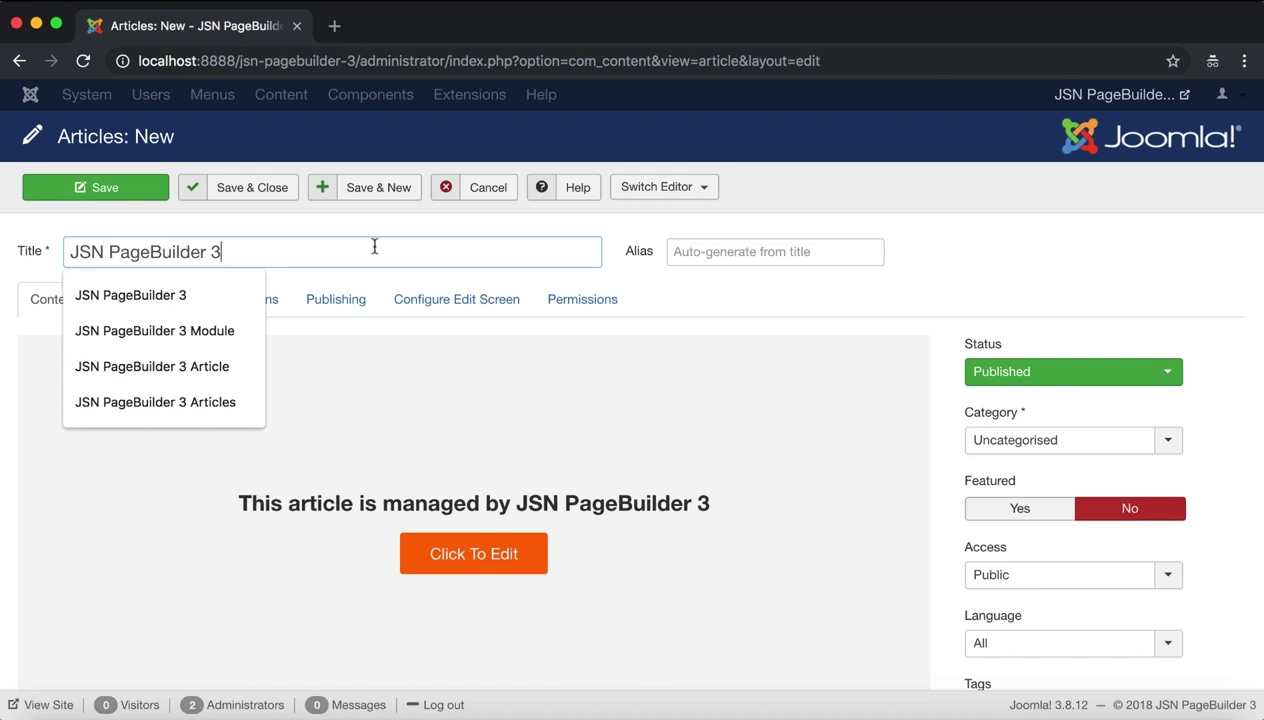
pyautogui.click(575, 437)
pyautogui.moveTo(685, 511); pyautogui.dragTo(237, 502)
pyautogui.click(517, 437)
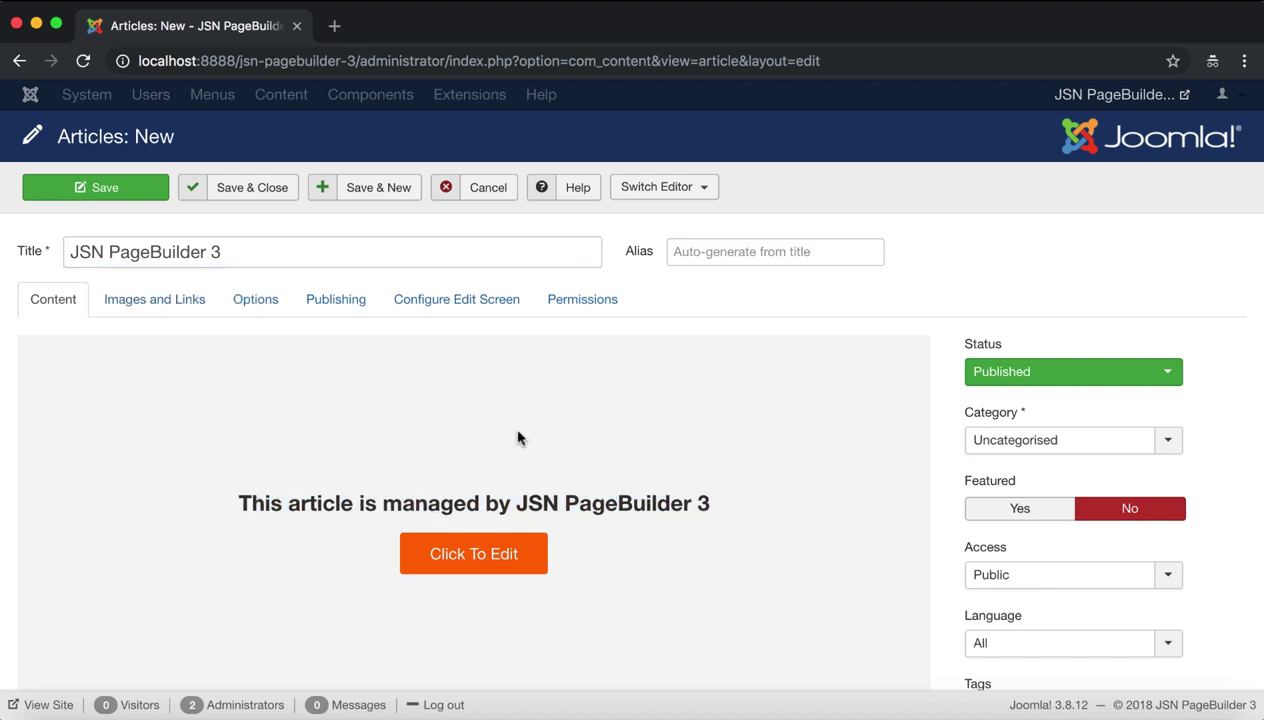
pyautogui.click(108, 198)
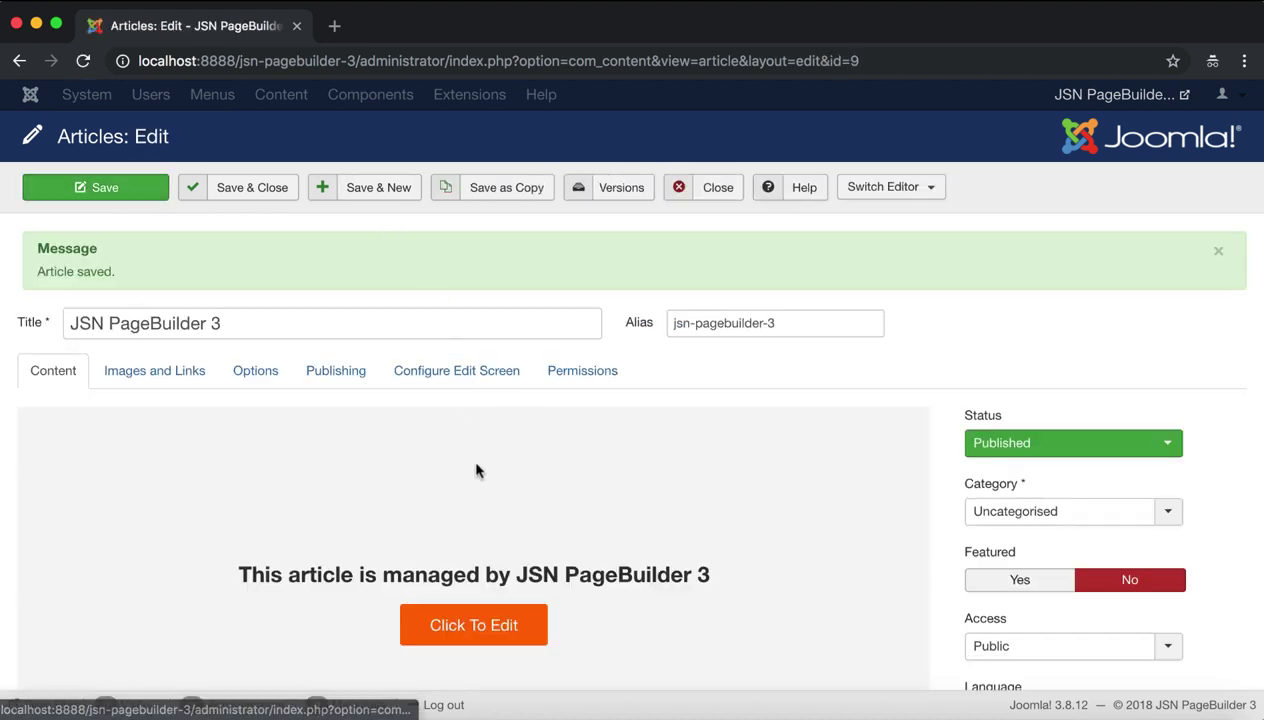
# Step: Open the article in the full-screen PageBuilder editor with Click To Edit
pyautogui.click(476, 628)
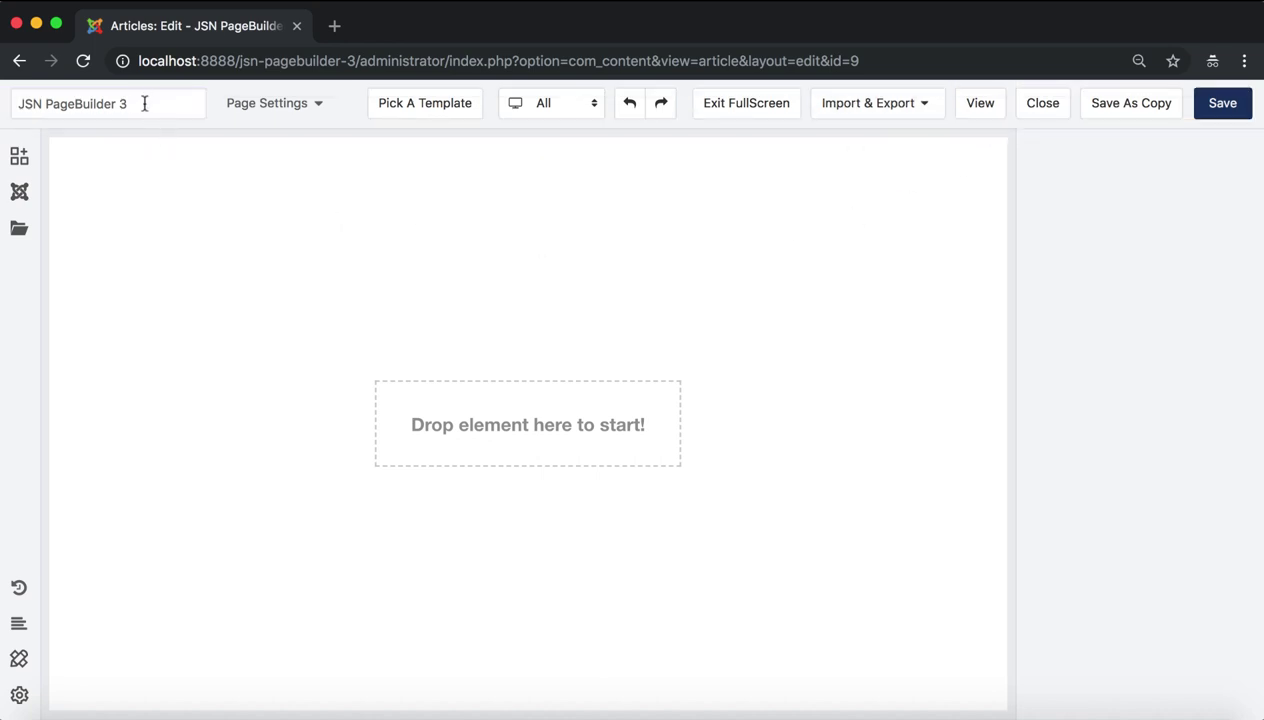
pyautogui.moveTo(144, 103); pyautogui.dragTo(13, 101)
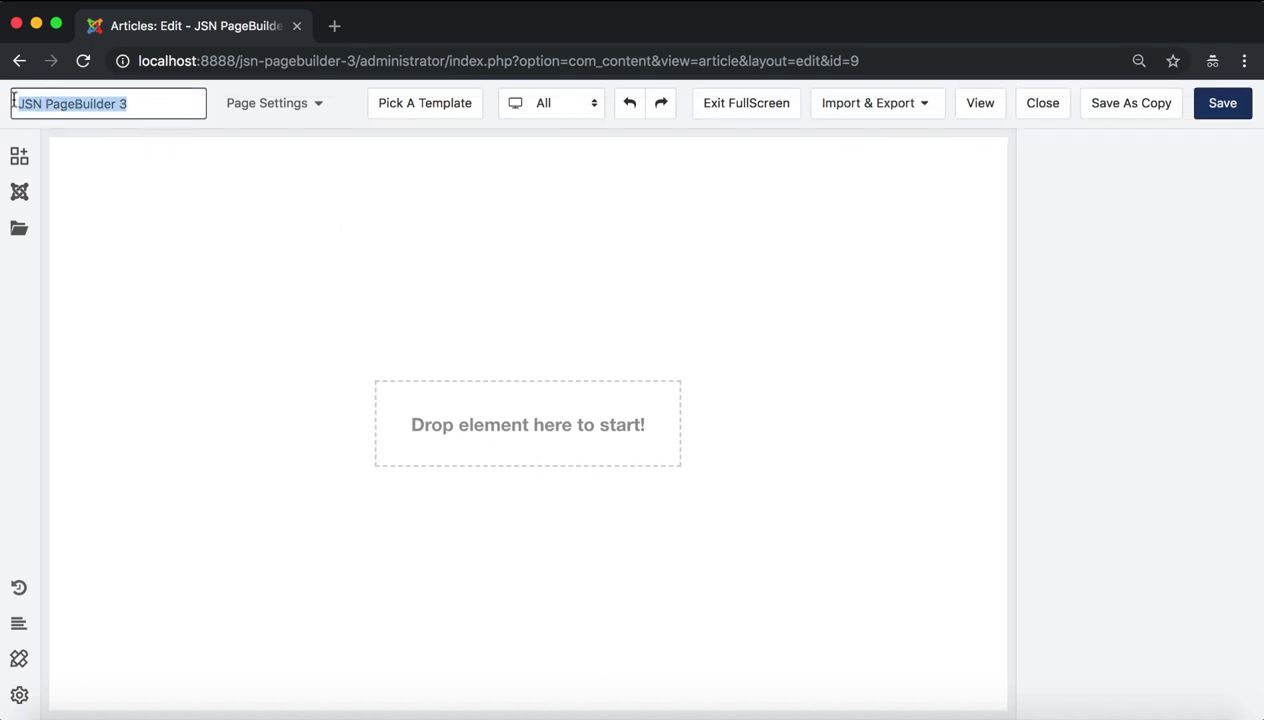
pyautogui.click(150, 108)
# Step: Review the Meta Seo tab of Page Settings, then close the panel
pyautogui.click(318, 106)
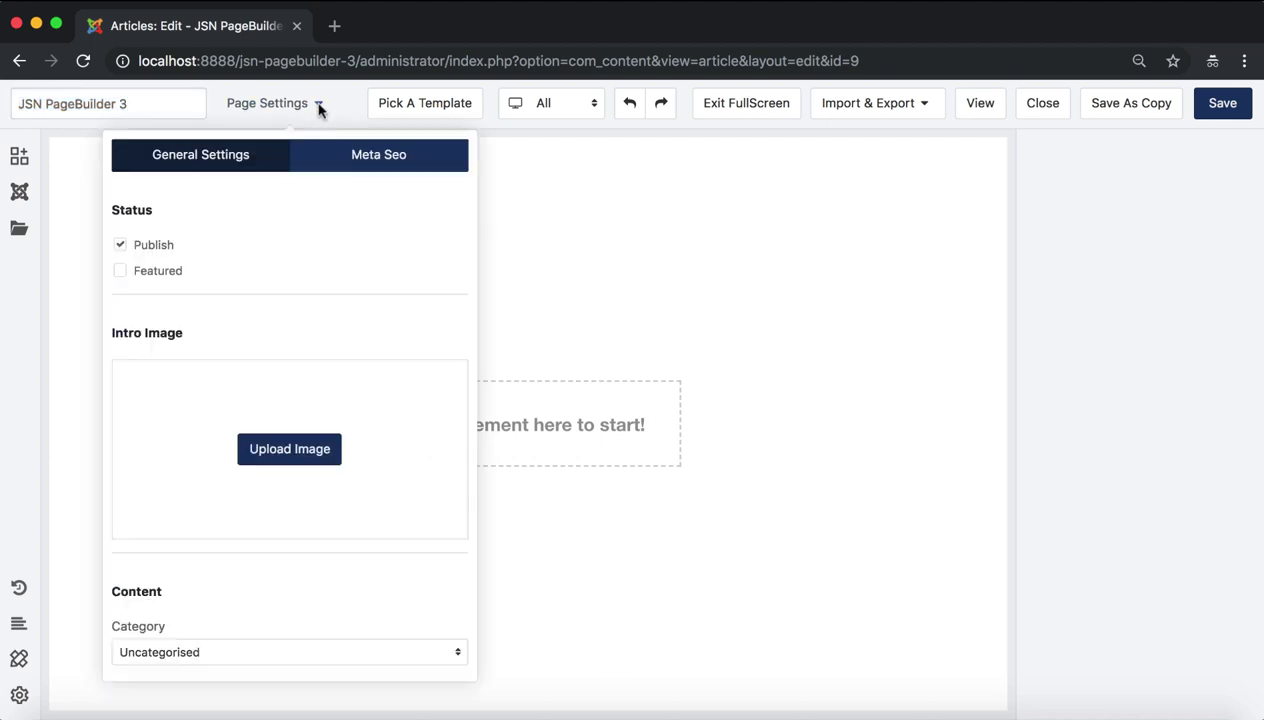
pyautogui.click(334, 165)
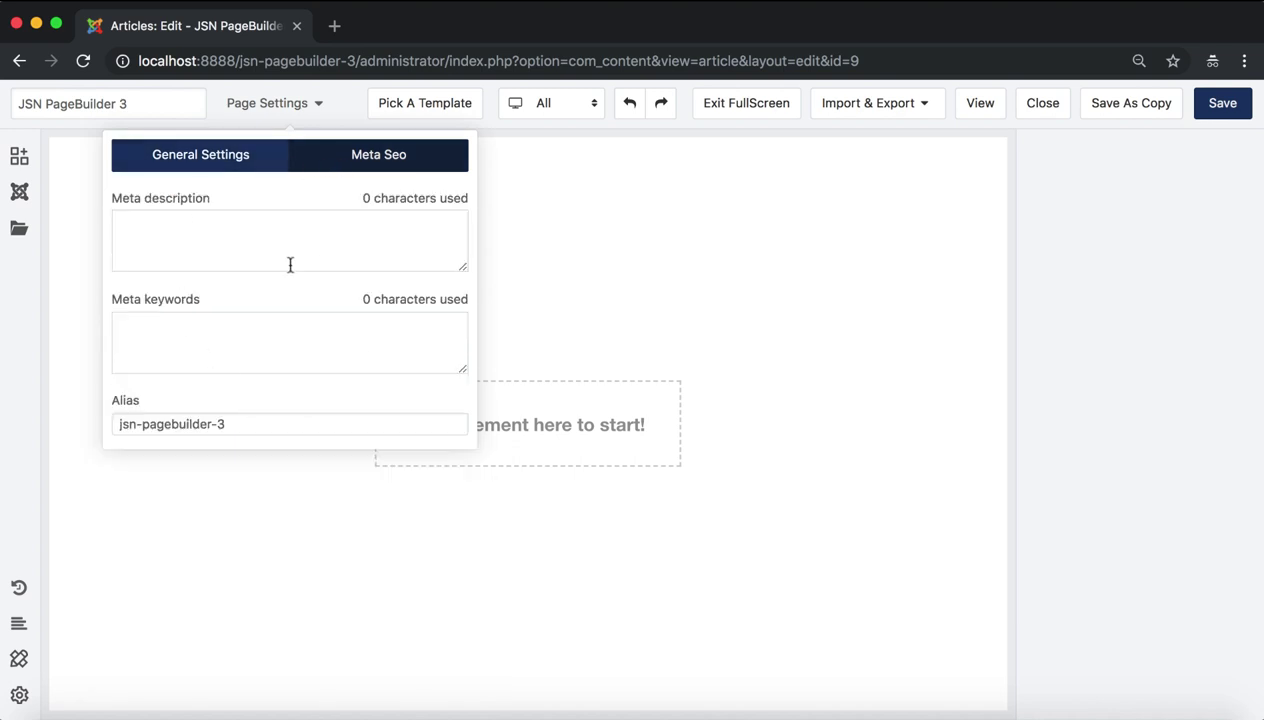
pyautogui.click(577, 238)
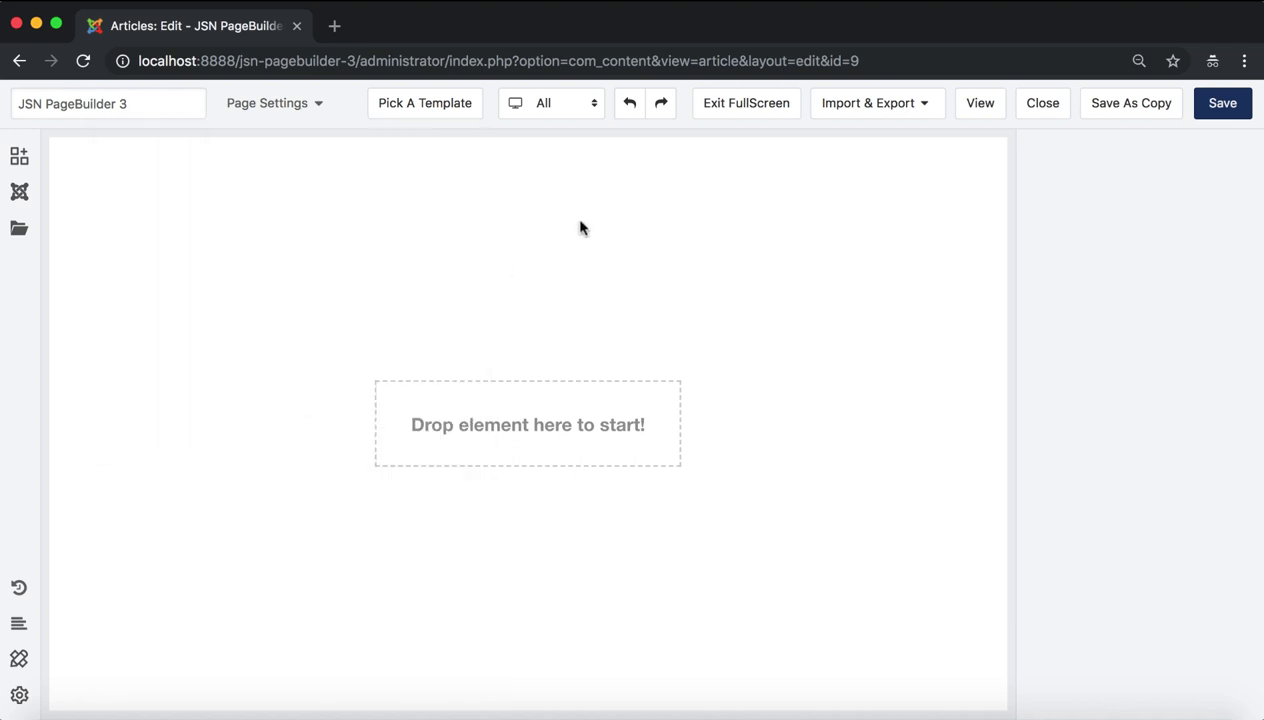
pyautogui.click(423, 110)
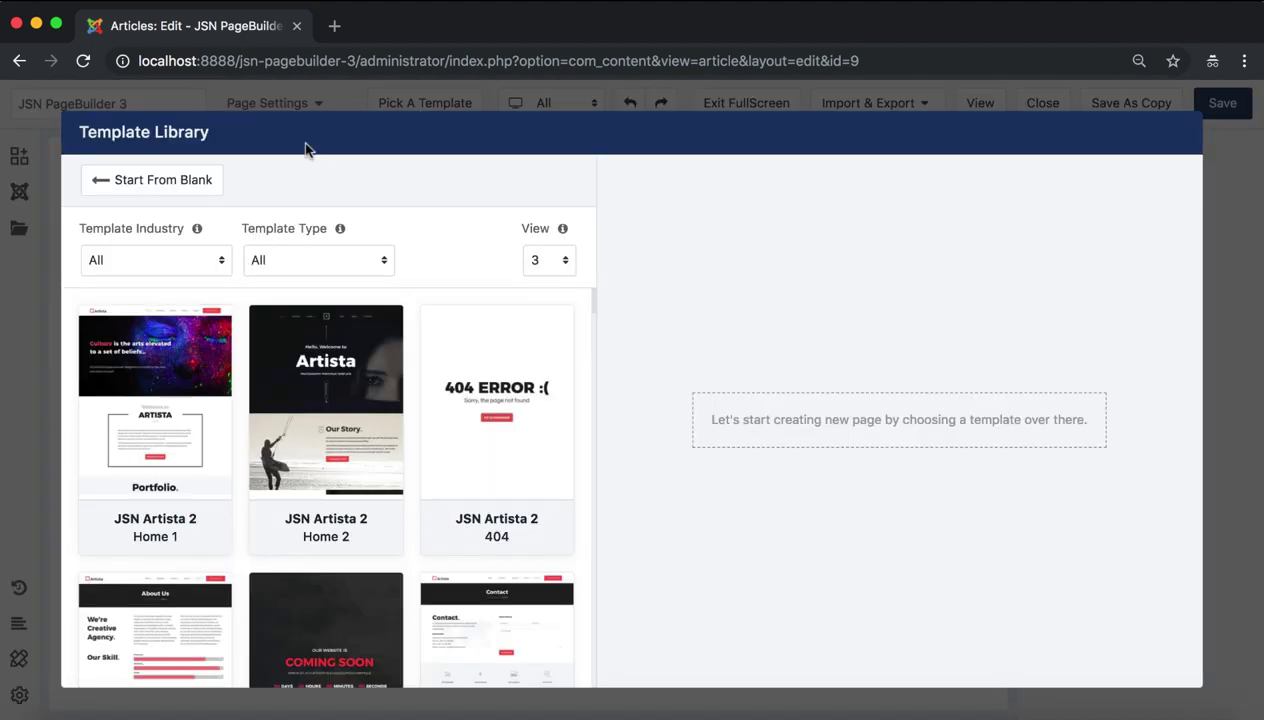
pyautogui.moveTo(231, 141); pyautogui.dragTo(79, 139)
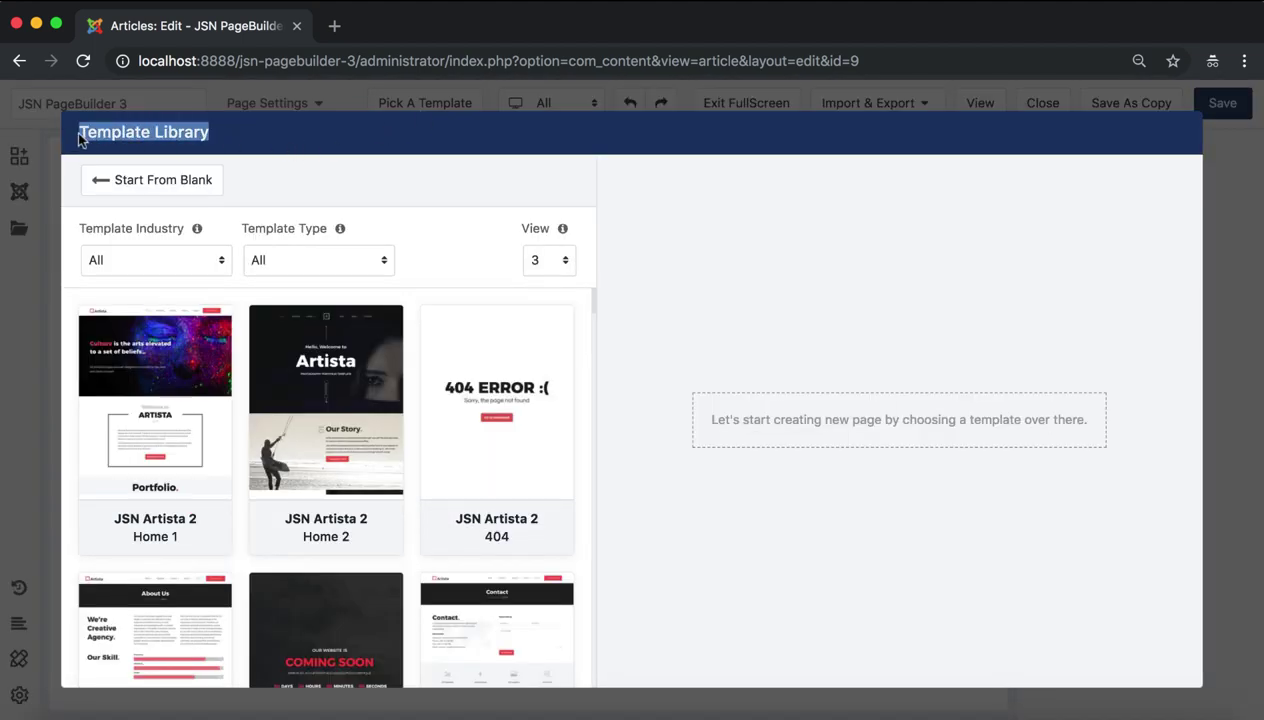
pyautogui.scroll(-5, 341, 522)
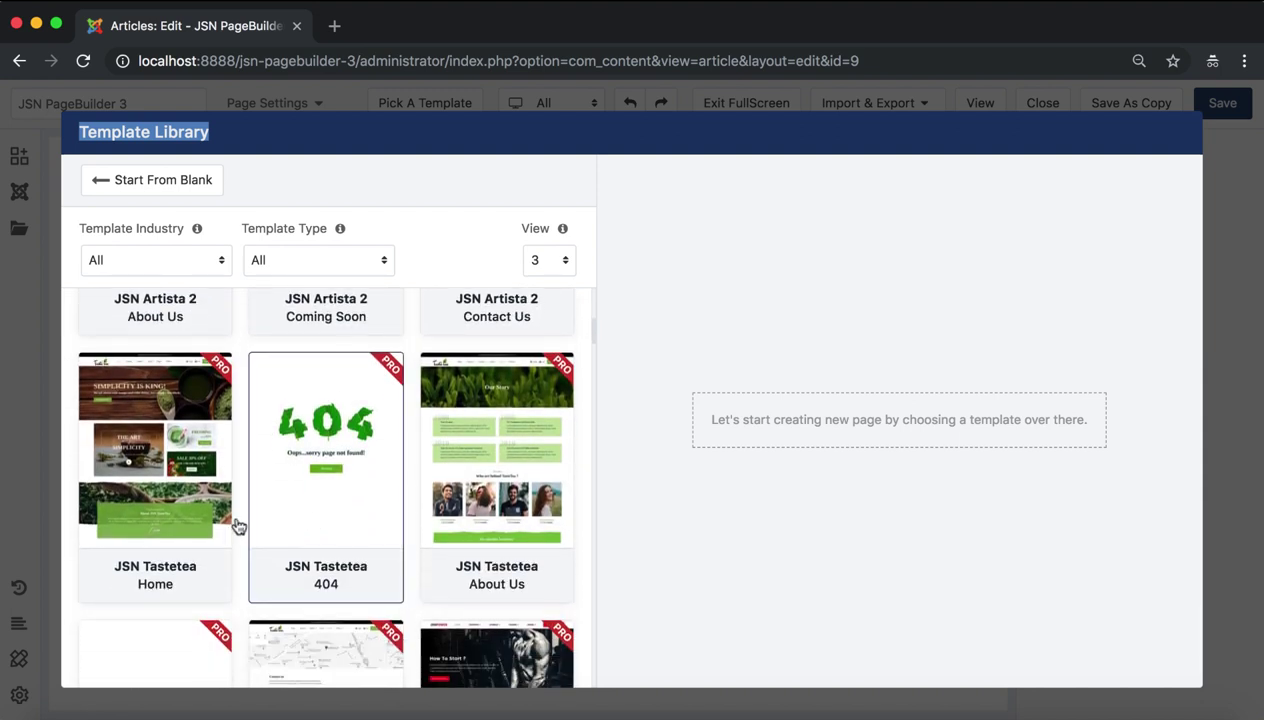
pyautogui.click(155, 454)
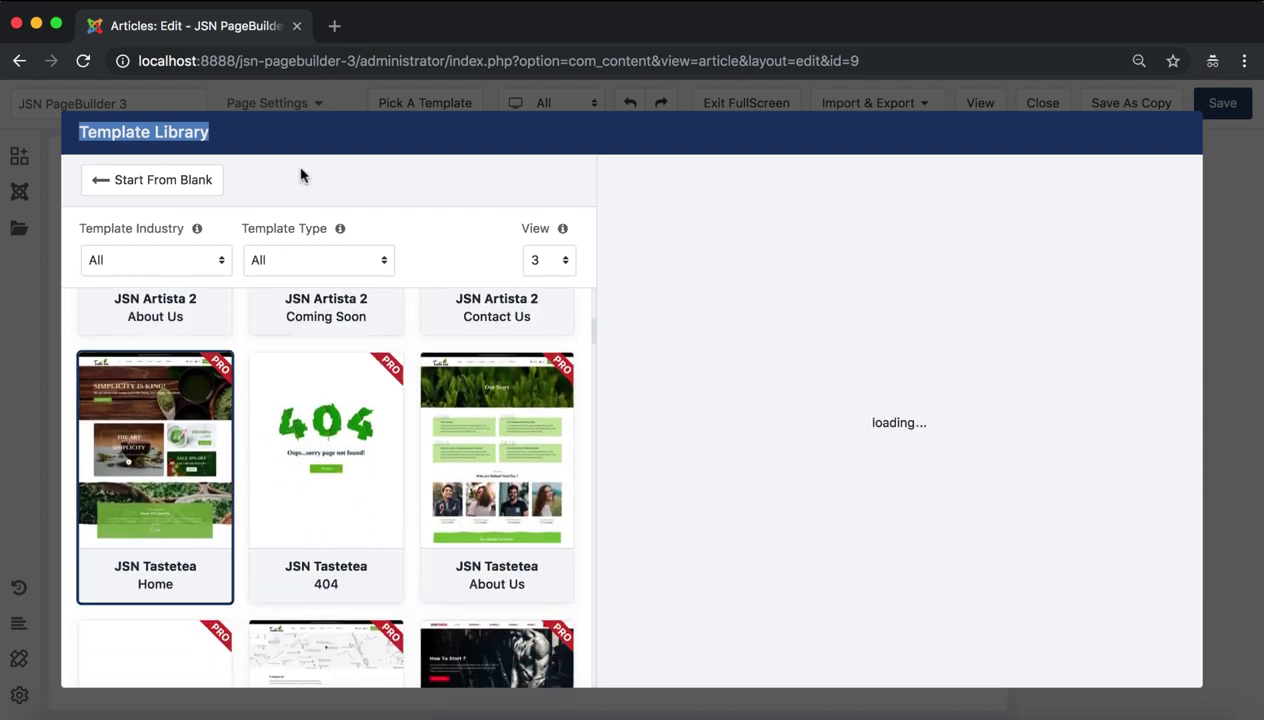
pyautogui.moveTo(196, 232)
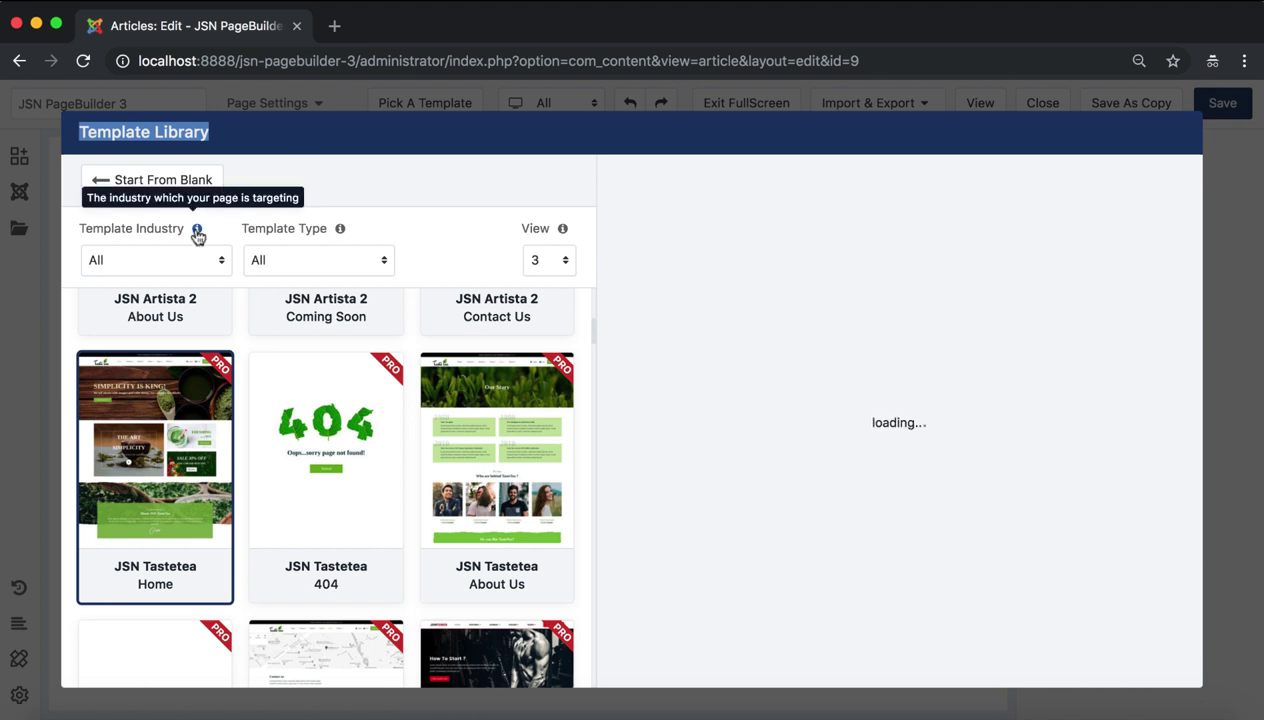
pyautogui.click(220, 265)
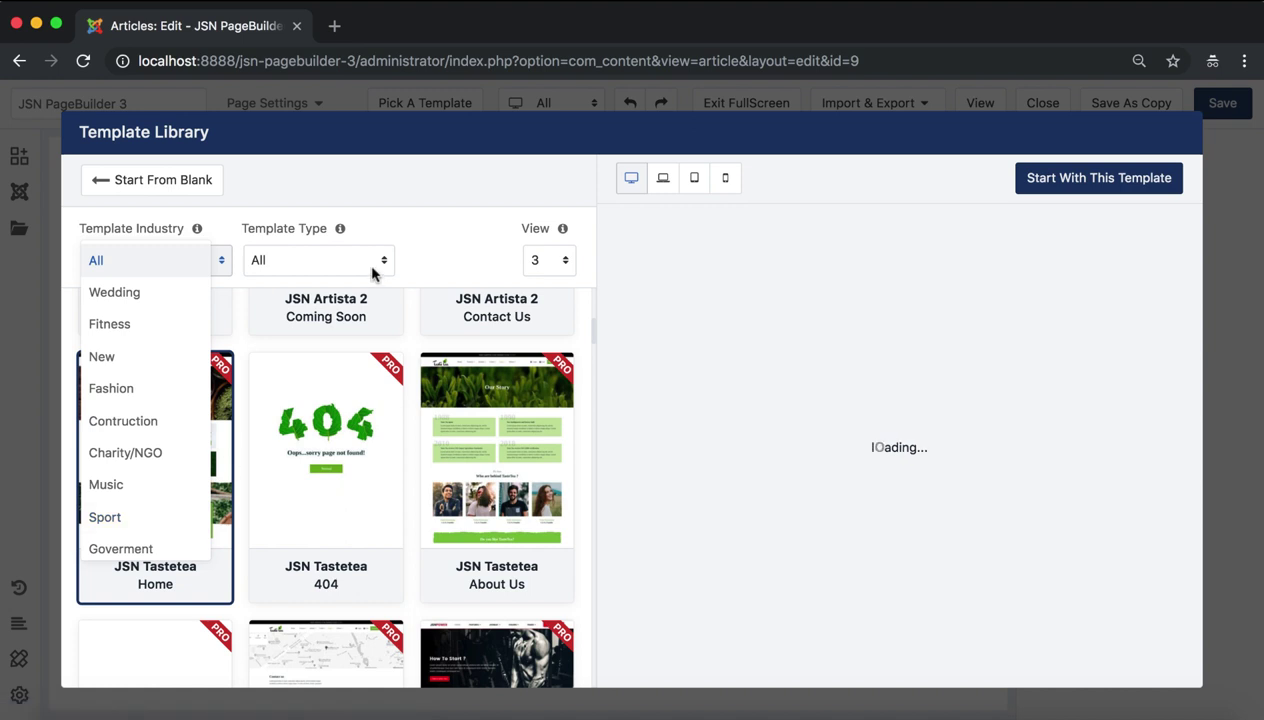
pyautogui.click(341, 232)
pyautogui.moveTo(343, 233)
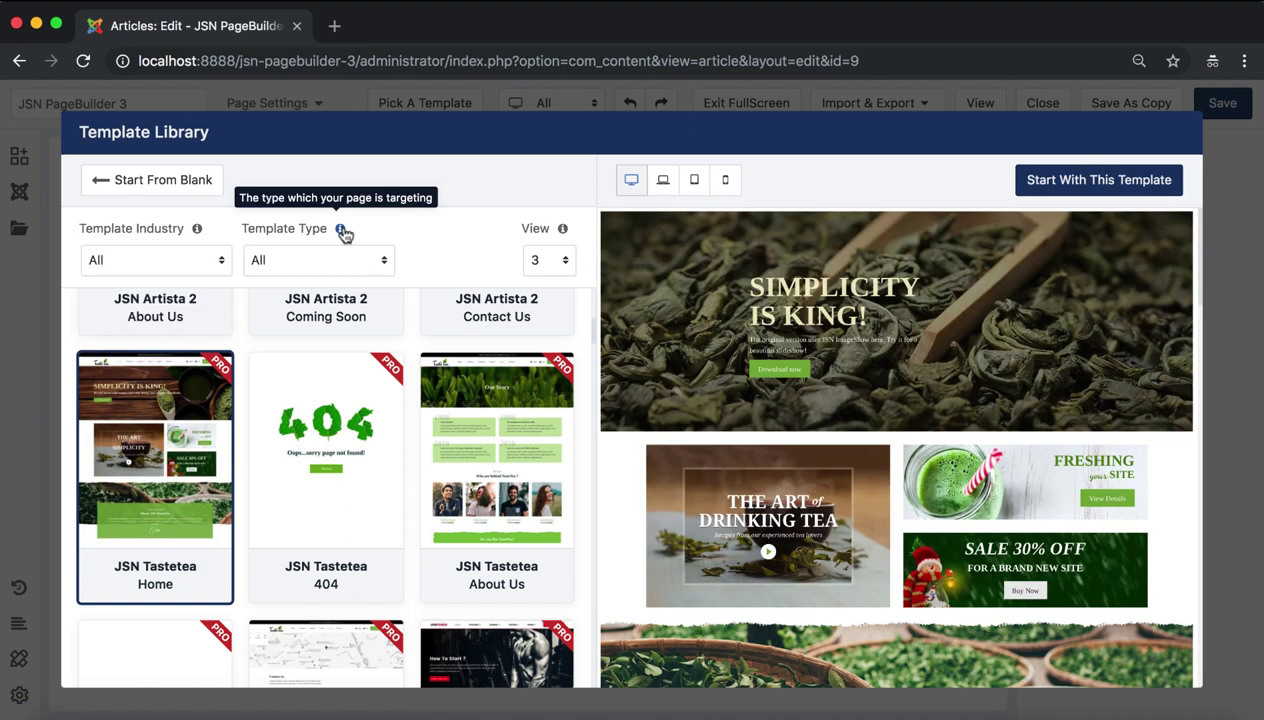
pyautogui.click(360, 266)
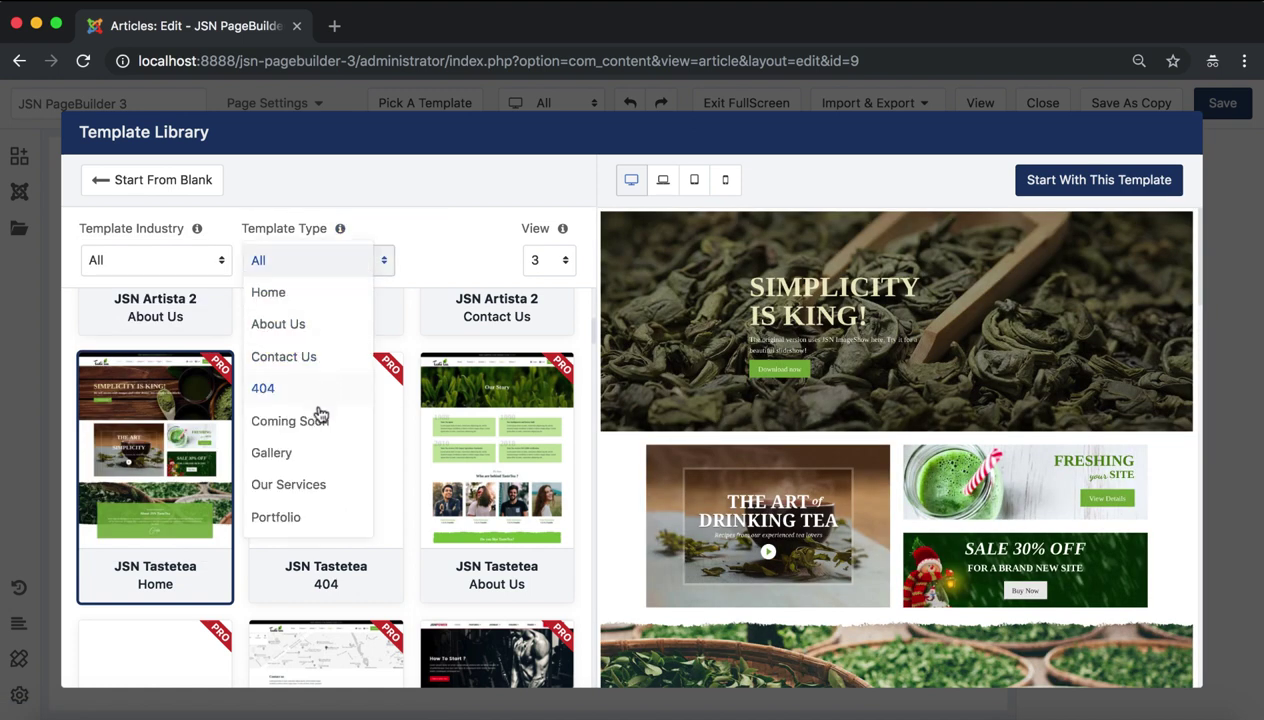
pyautogui.click(488, 257)
pyautogui.moveTo(565, 236)
pyautogui.click(565, 268)
pyautogui.click(541, 305)
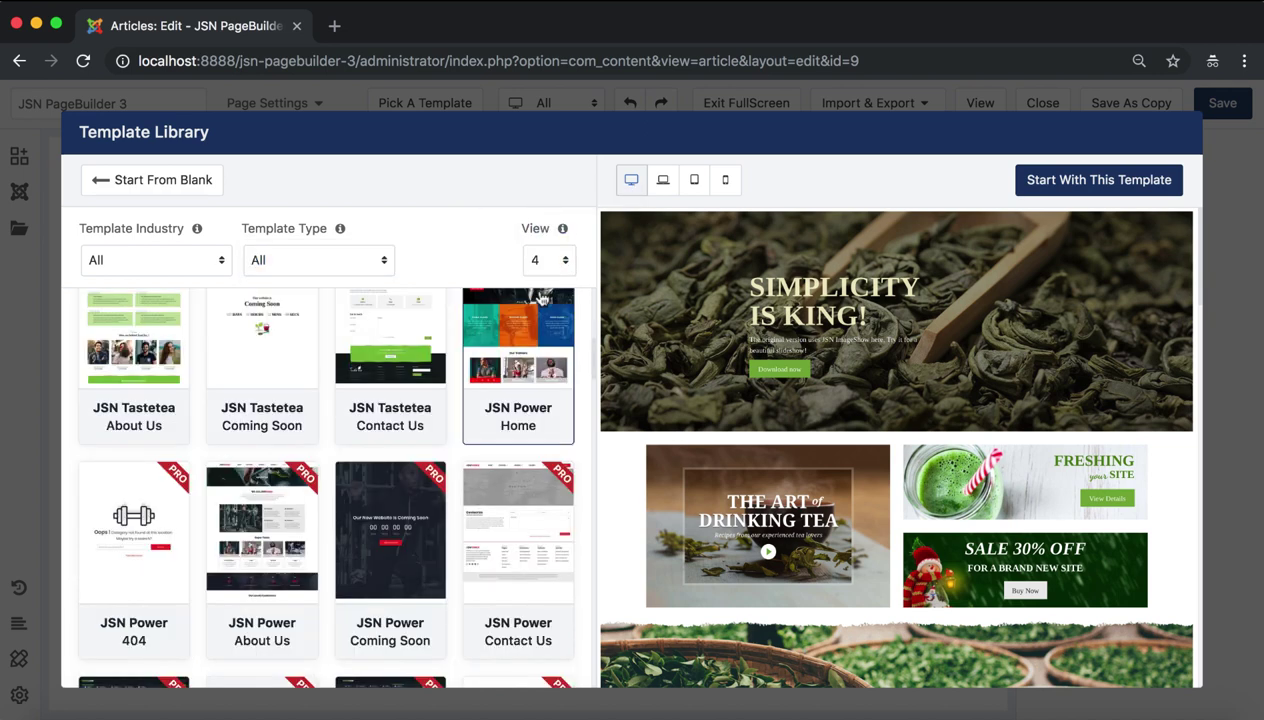
pyautogui.click(546, 265)
pyautogui.click(536, 229)
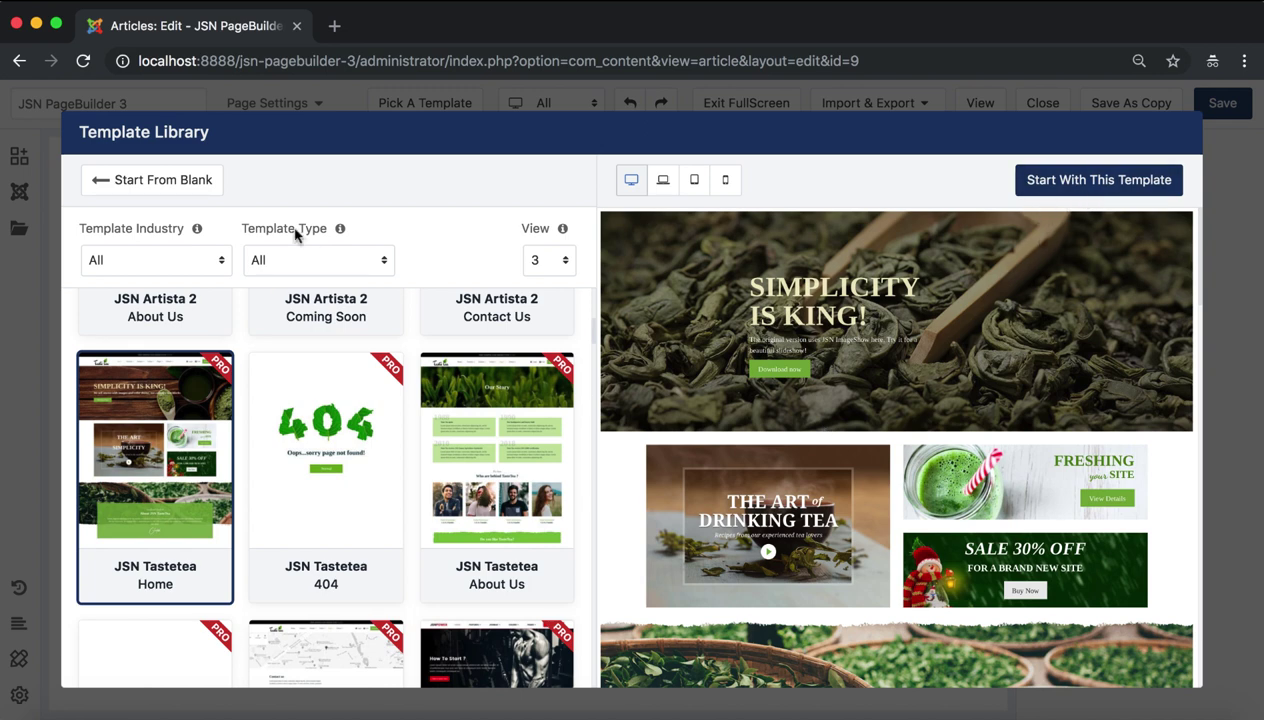
pyautogui.click(196, 189)
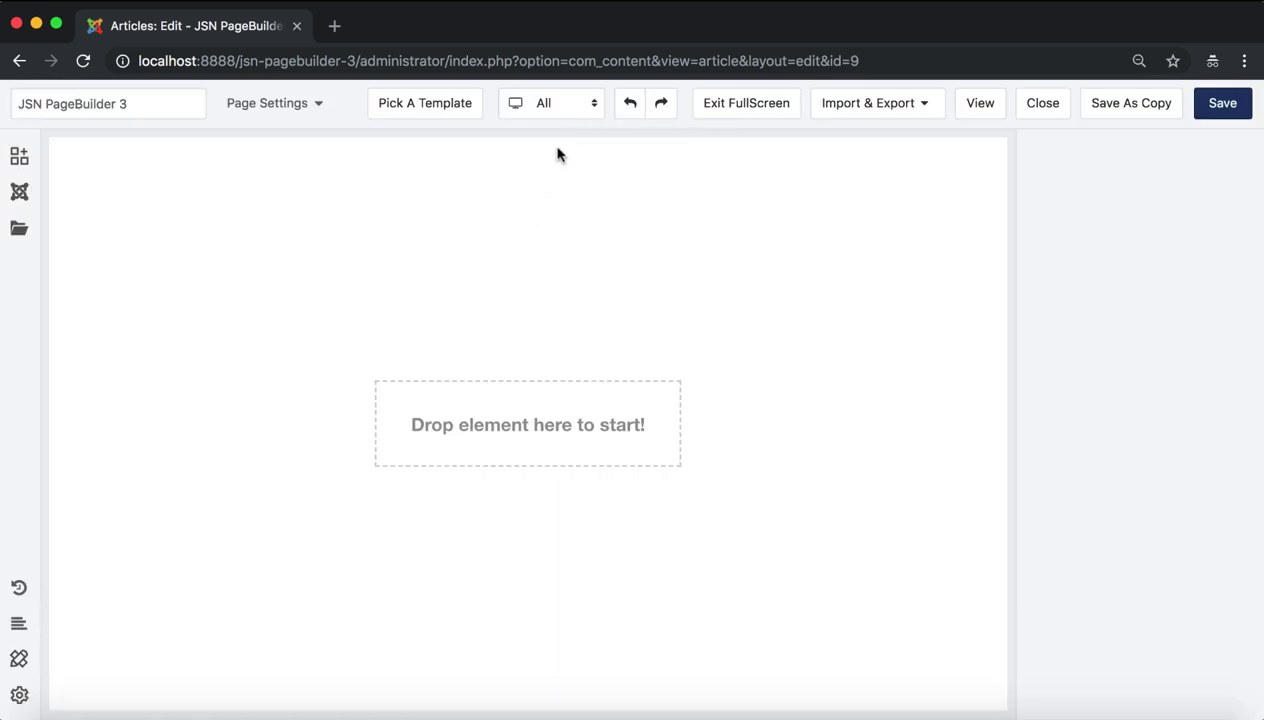
pyautogui.click(578, 115)
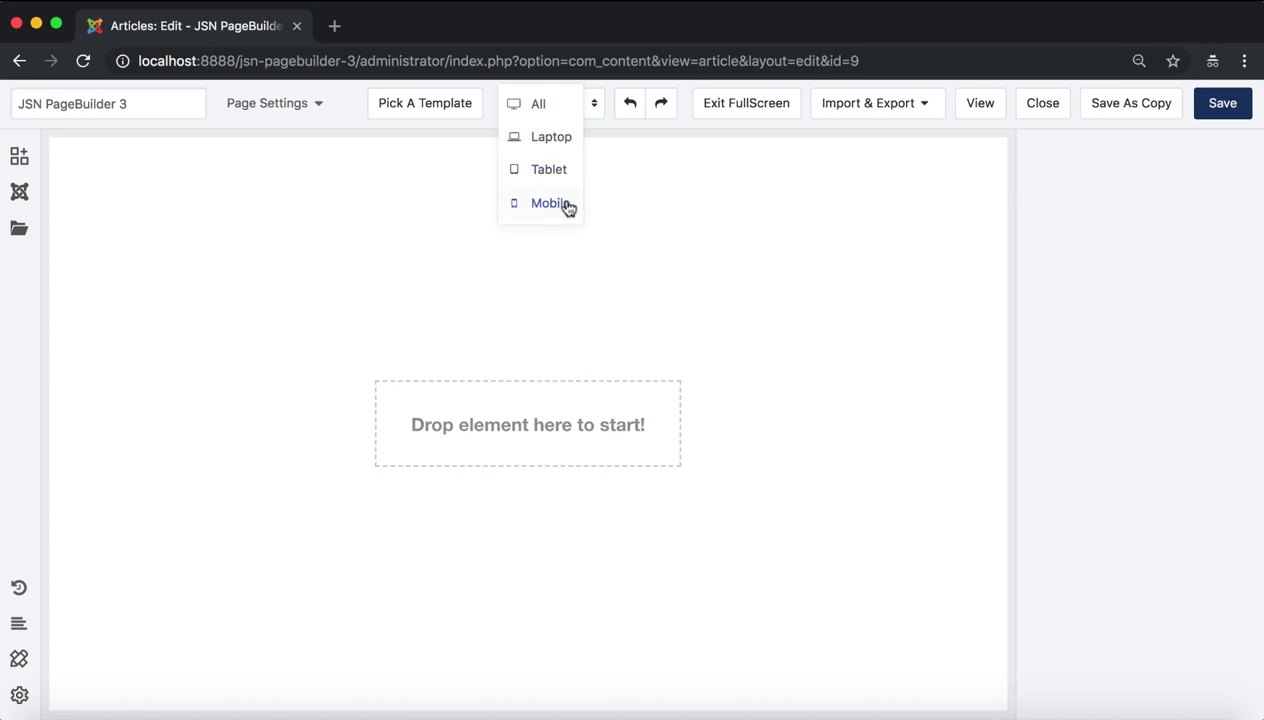
pyautogui.click(641, 206)
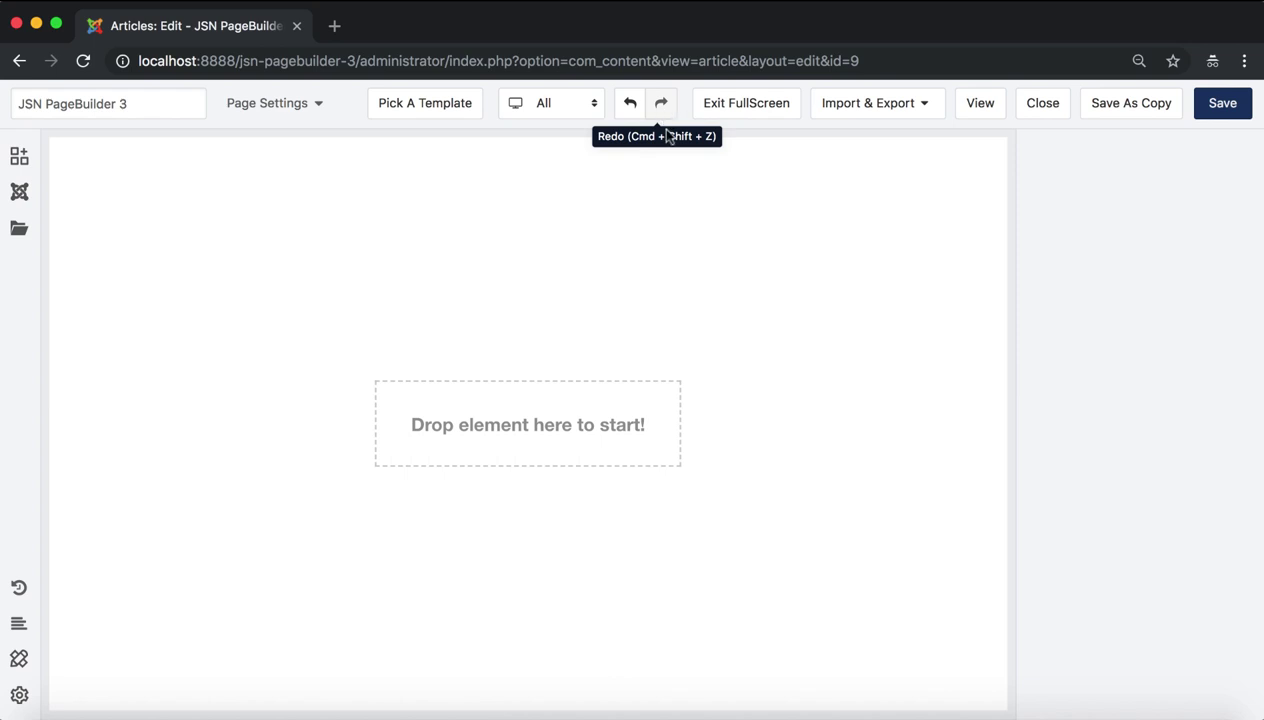
pyautogui.click(754, 112)
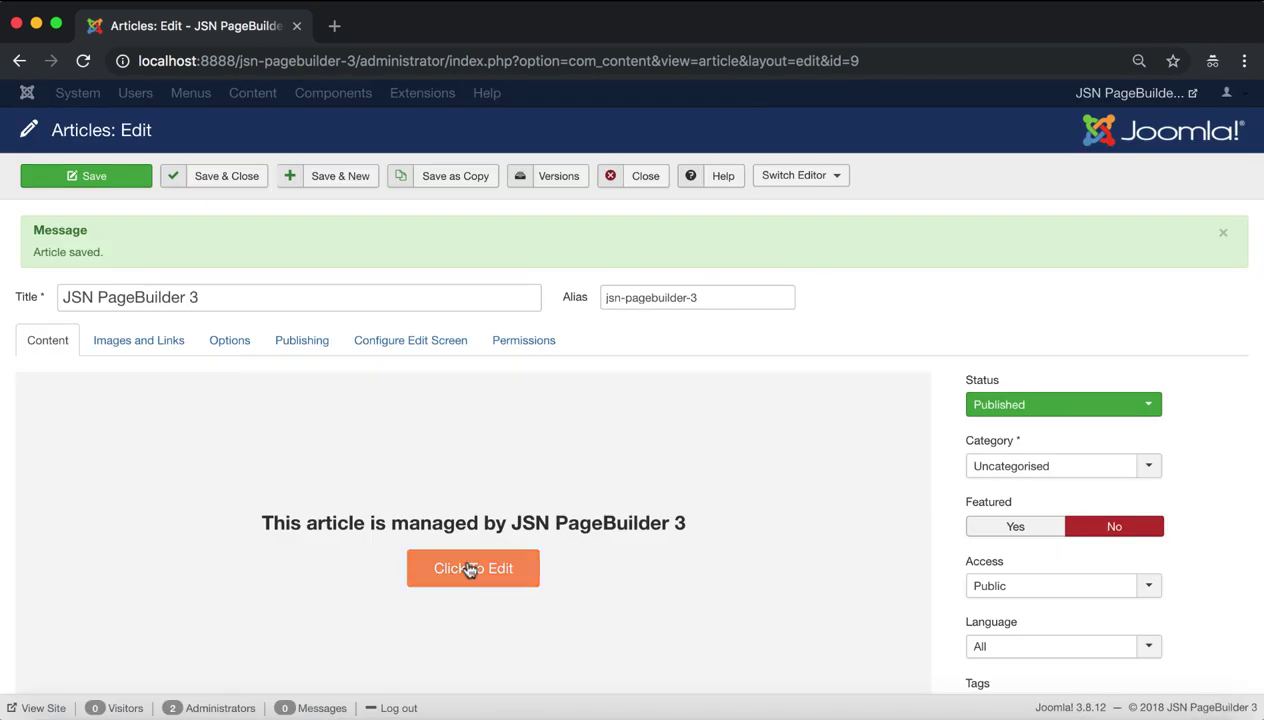
pyautogui.click(497, 577)
pyautogui.click(921, 106)
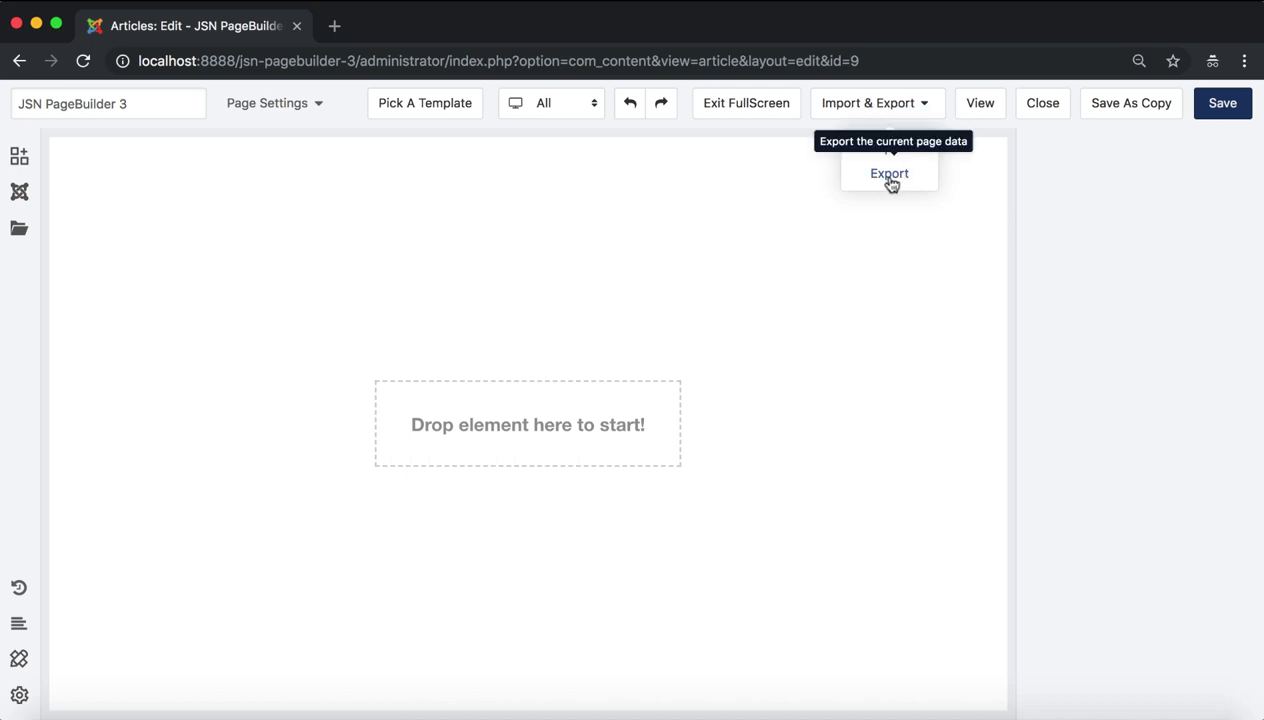
pyautogui.click(948, 174)
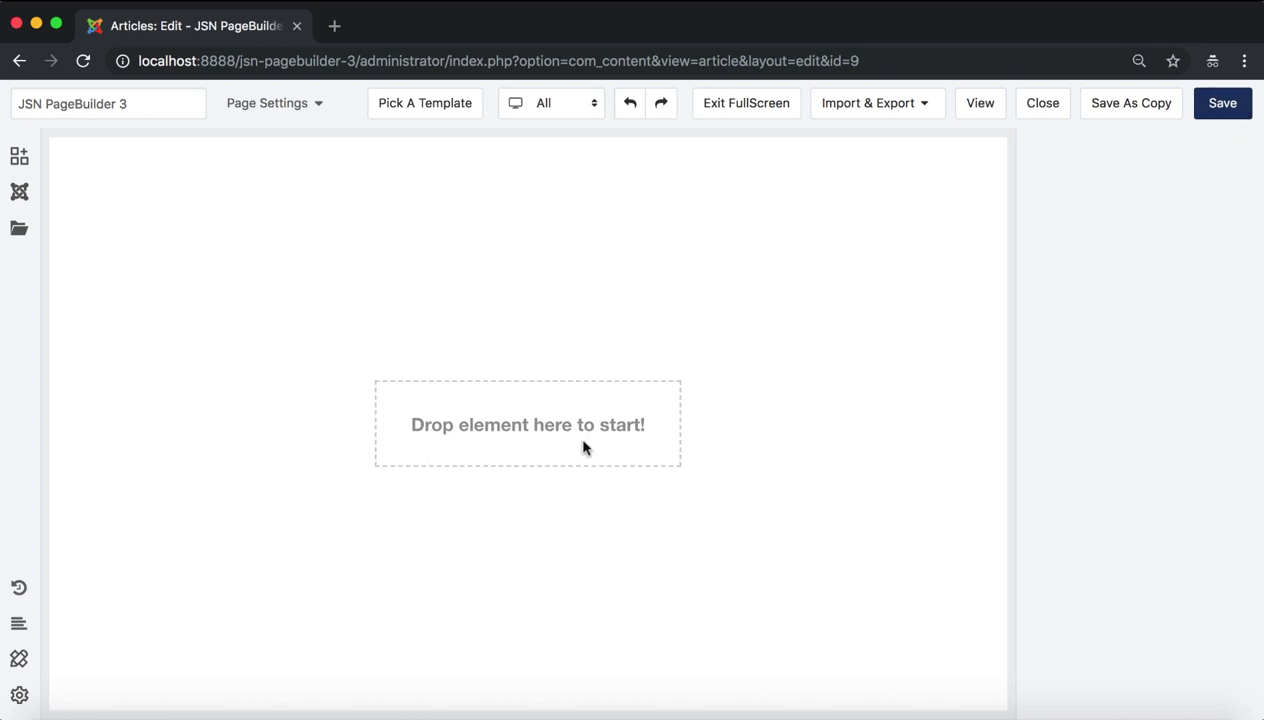
# Step: Browse the Paragraph, Button, Social, Media and MailChimp form element presets
pyautogui.click(22, 160)
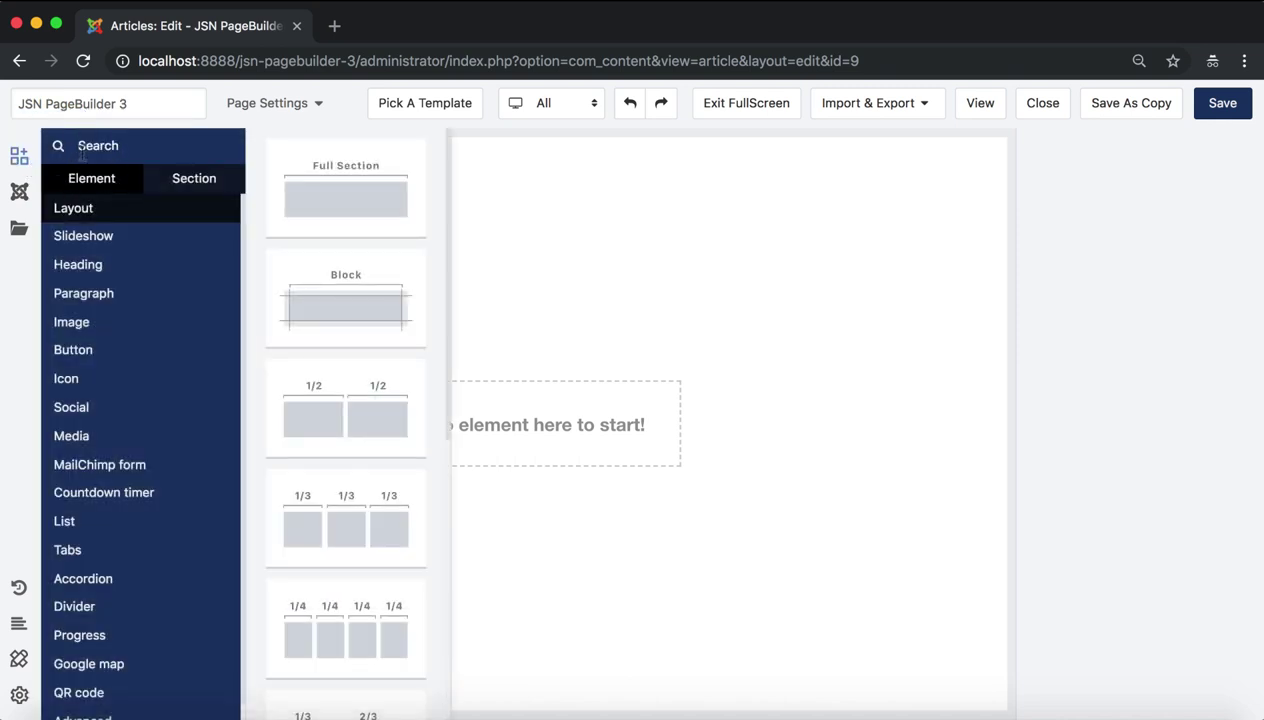
pyautogui.scroll(-1, 95, 347)
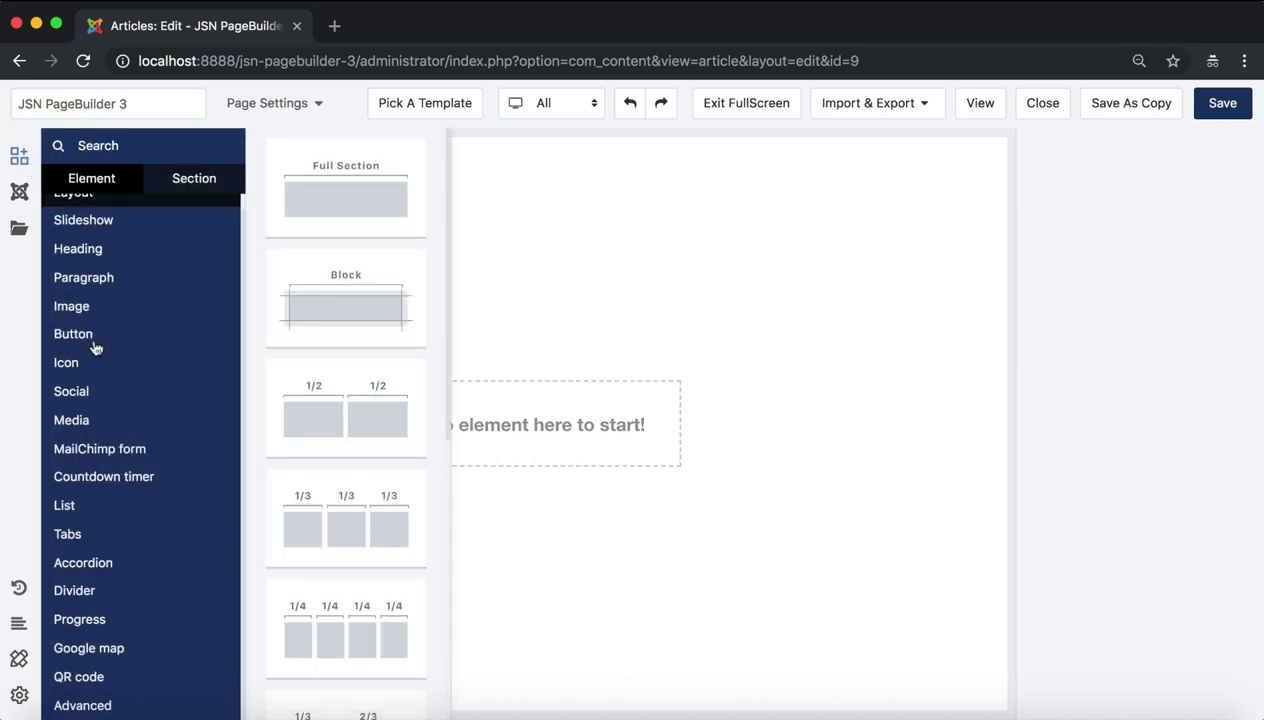
pyautogui.click(79, 282)
pyautogui.click(77, 336)
pyautogui.click(70, 393)
pyautogui.click(72, 420)
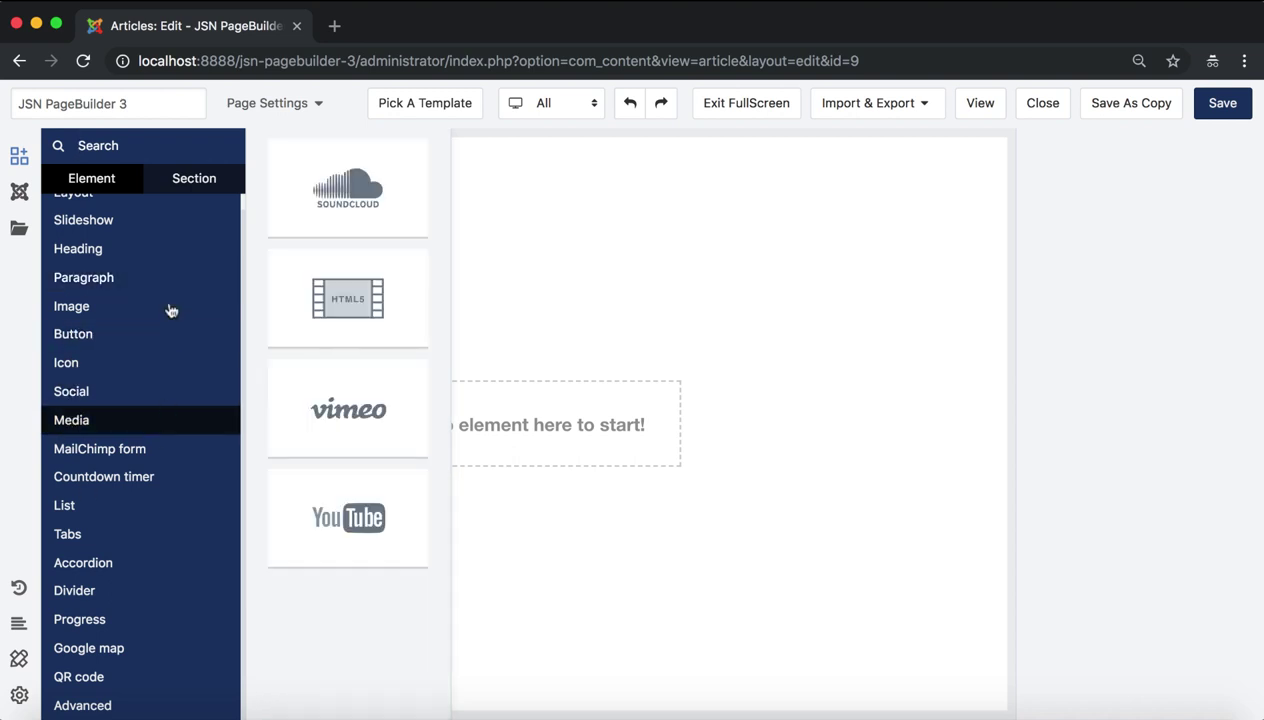
pyautogui.click(110, 448)
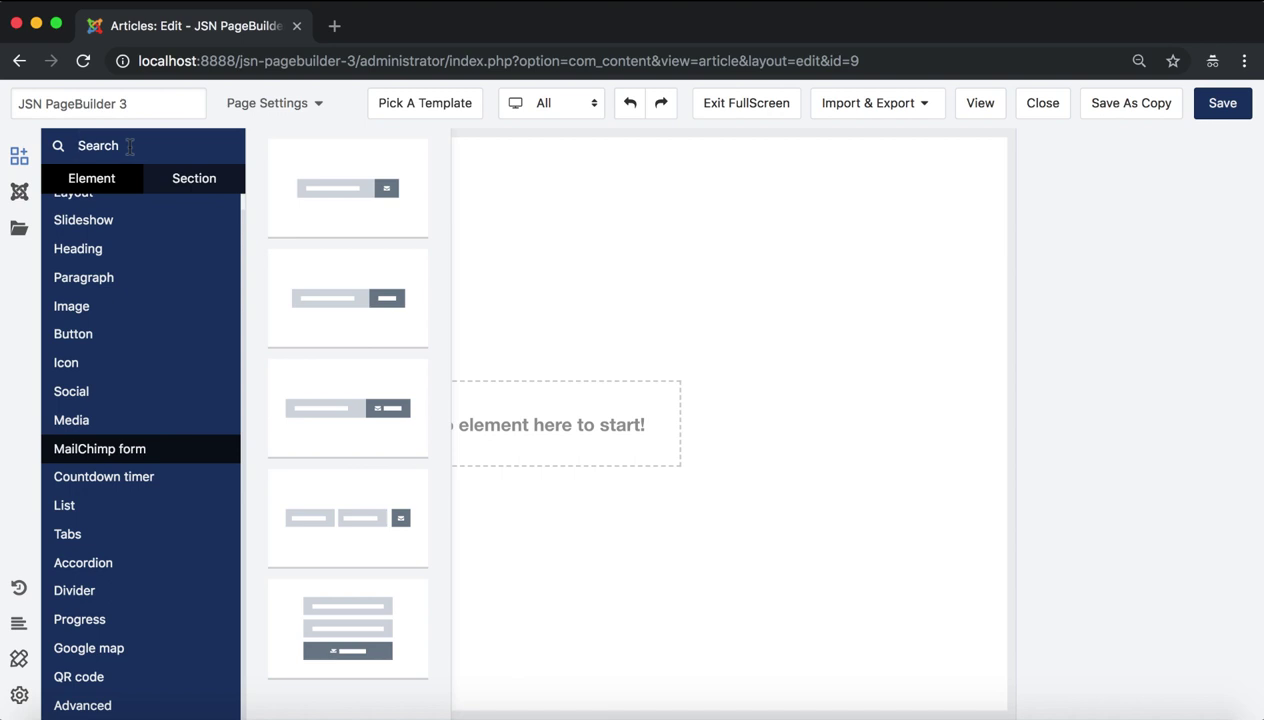
# Step: Search elements for 'vimeo', clear the search, and view the Pricing tables section presets
pyautogui.write('vimeo')
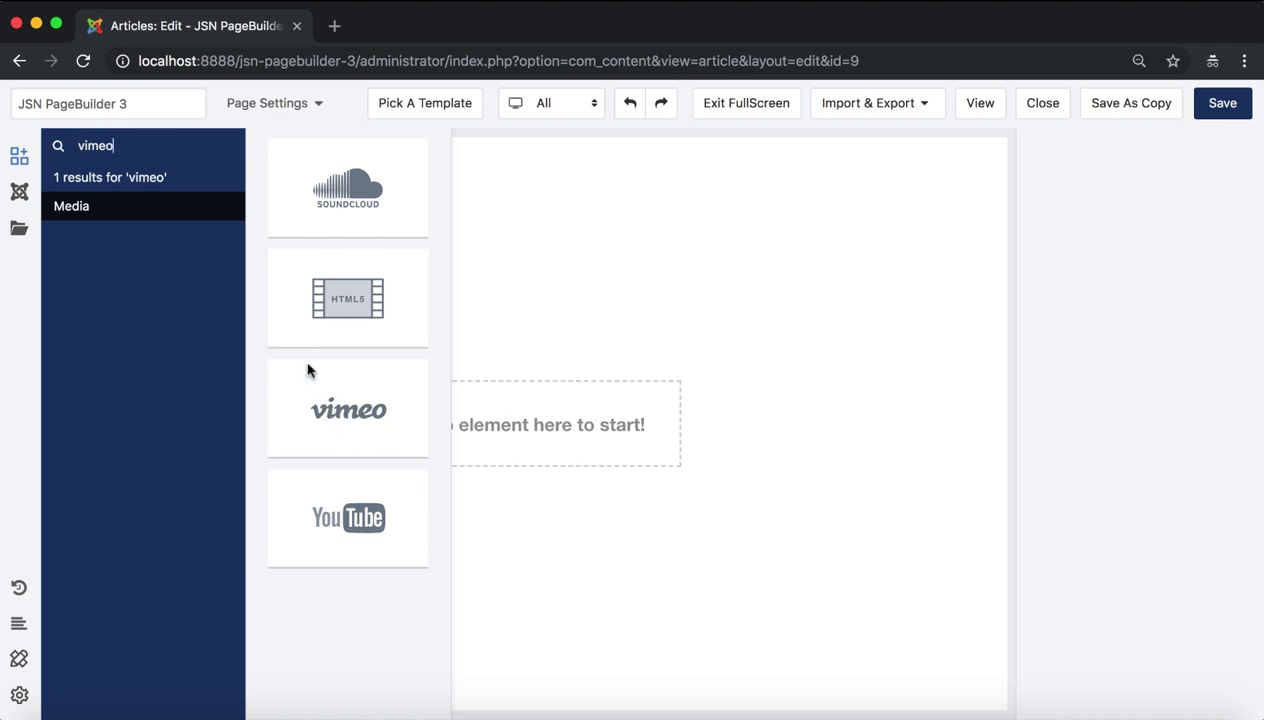
pyautogui.doubleClick(138, 146)
pyautogui.press('BackSpace')
pyautogui.click(198, 180)
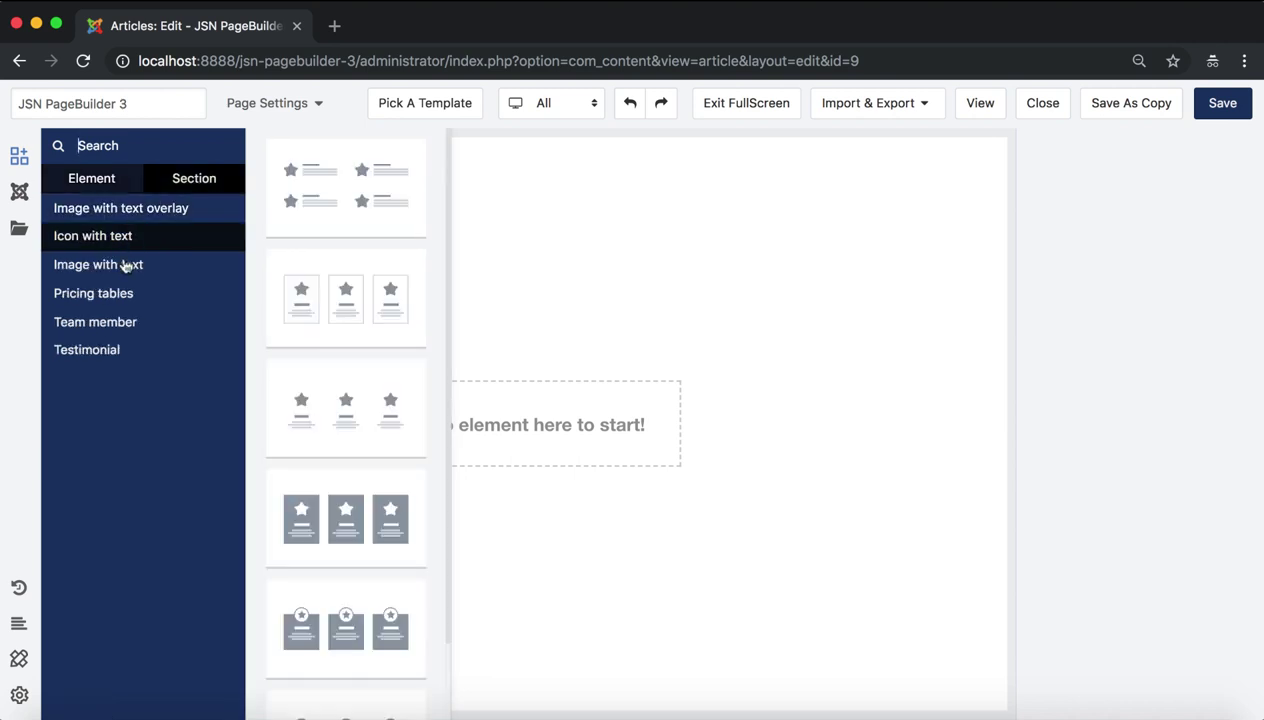
pyautogui.moveTo(120, 298)
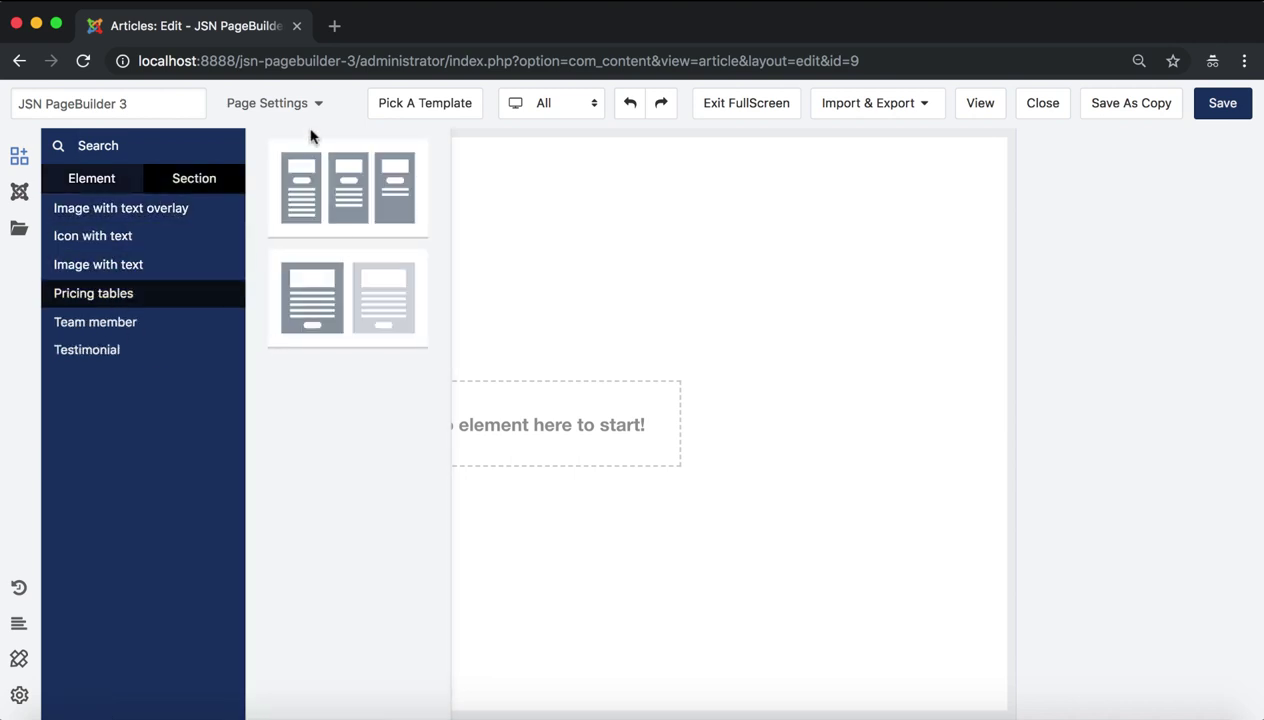
# Step: List the Joomla elements and preview the K2 Items and Readmore presets
pyautogui.click(74, 187)
pyautogui.click(22, 196)
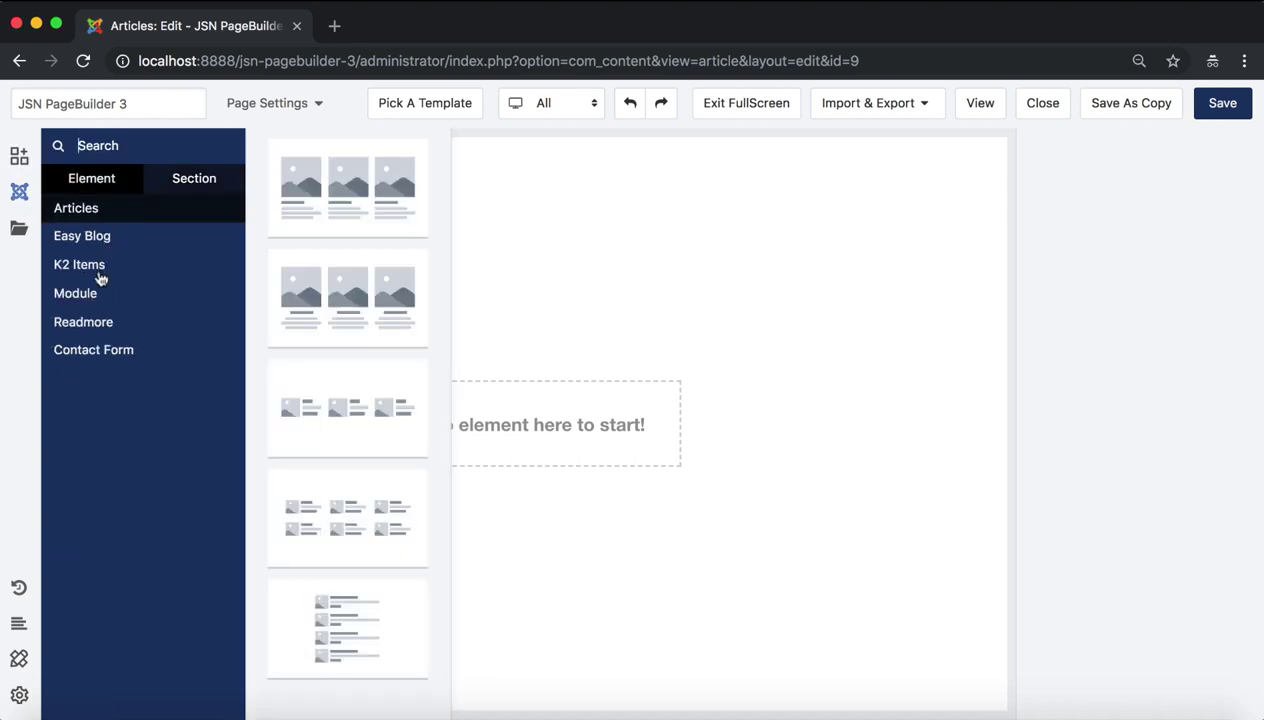
pyautogui.click(100, 271)
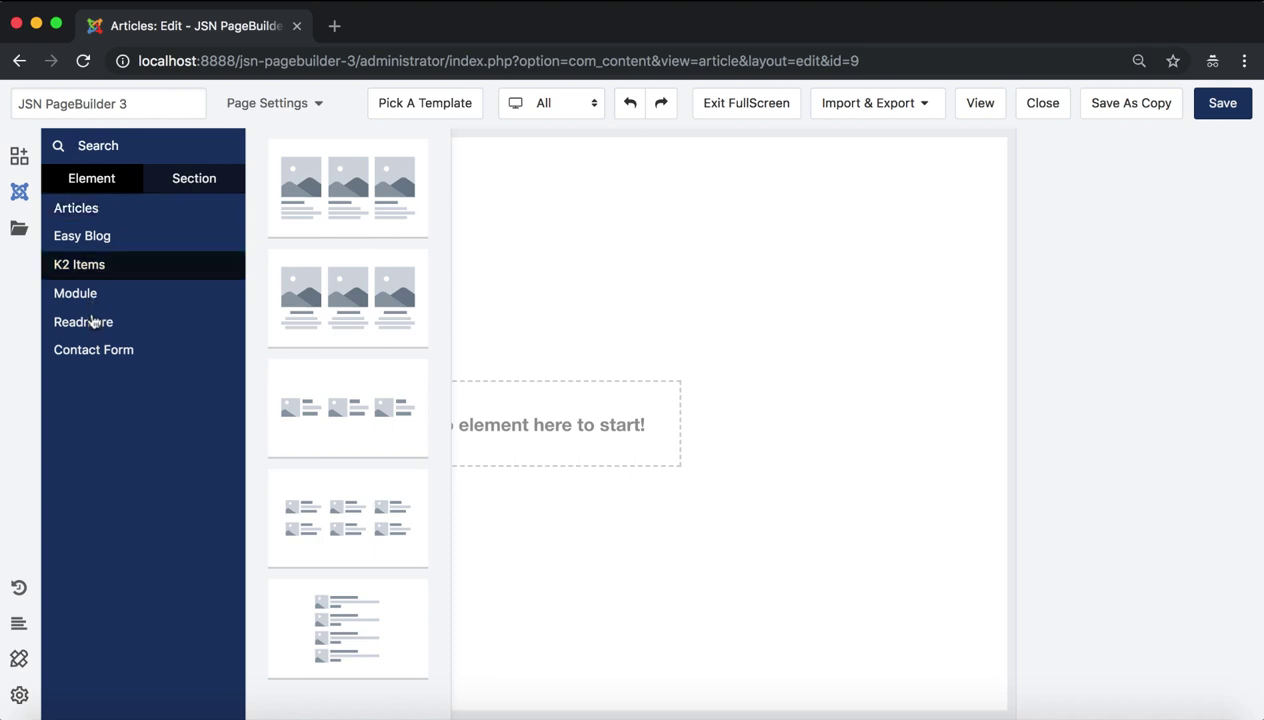
pyautogui.click(94, 321)
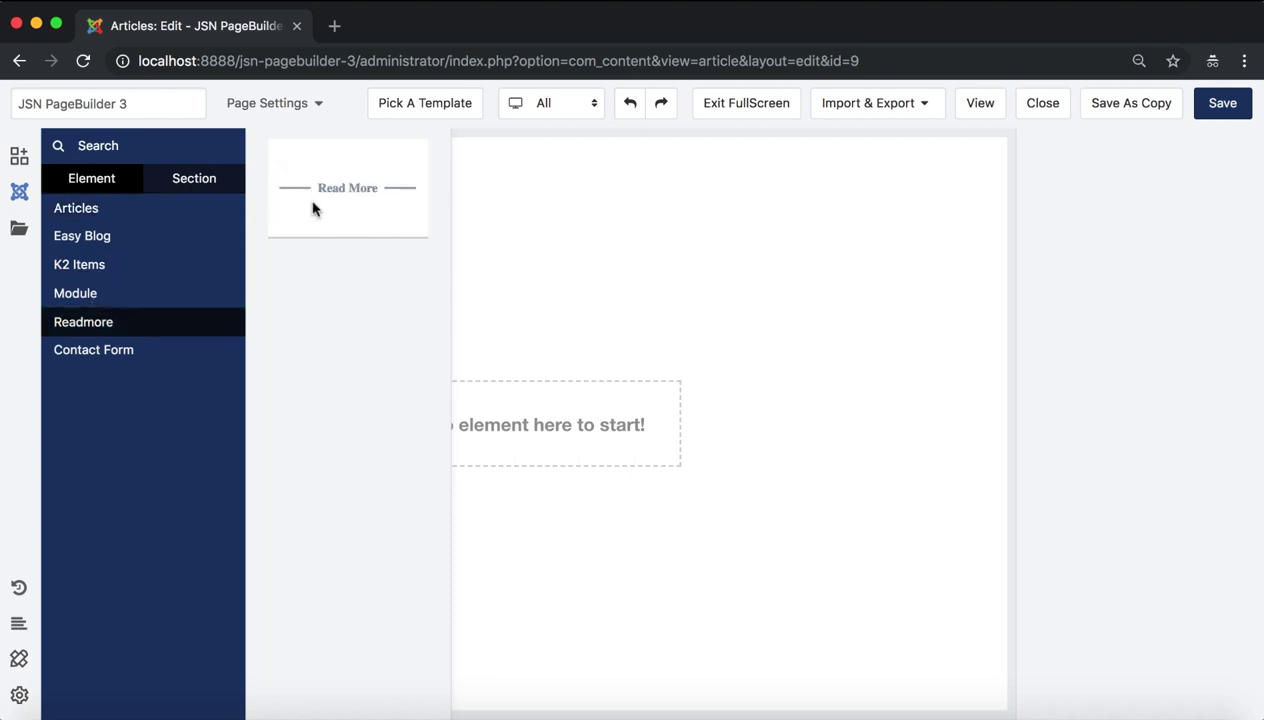
# Step: Check the Saved Sections library and Version History, then return to editing
pyautogui.click(19, 233)
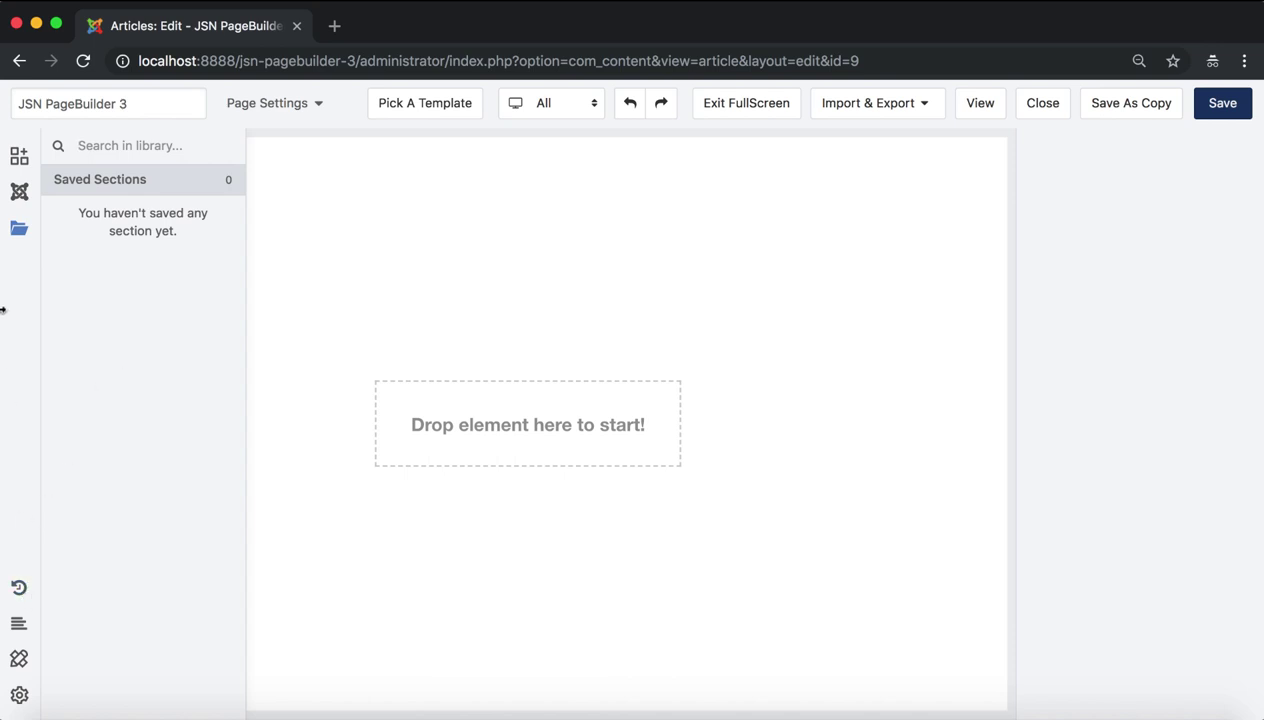
pyautogui.click(18, 233)
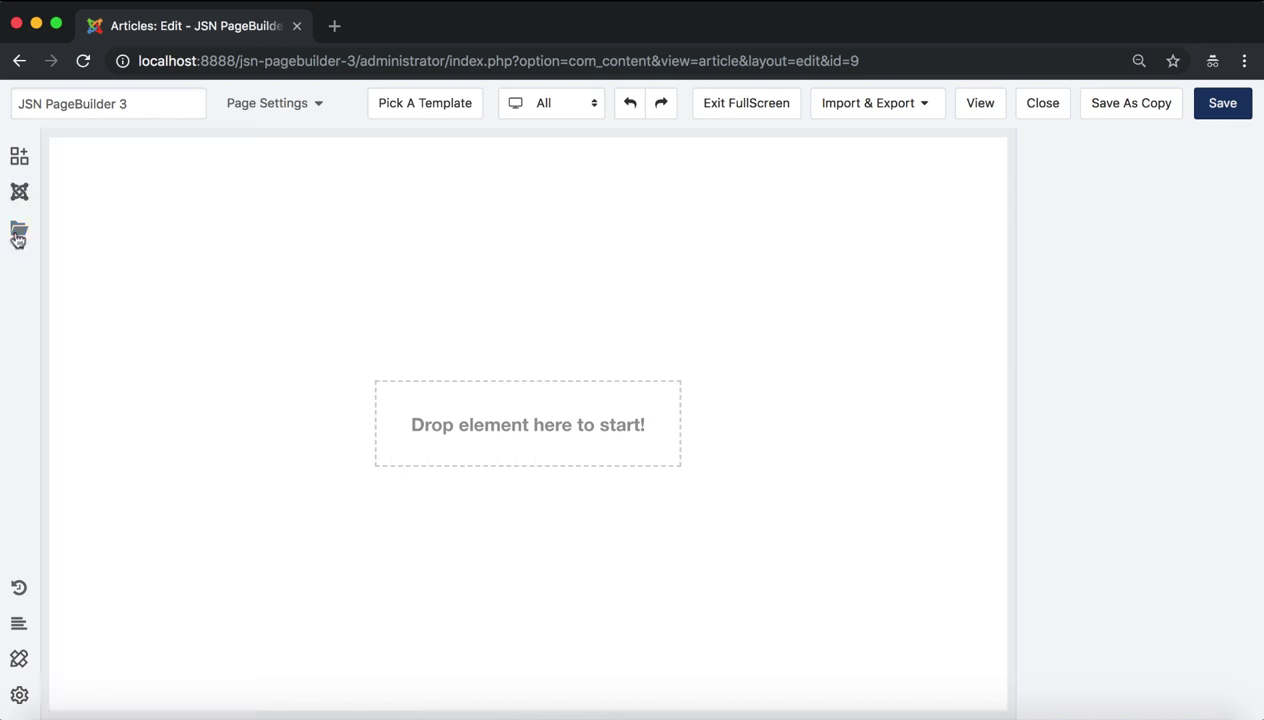
pyautogui.click(20, 590)
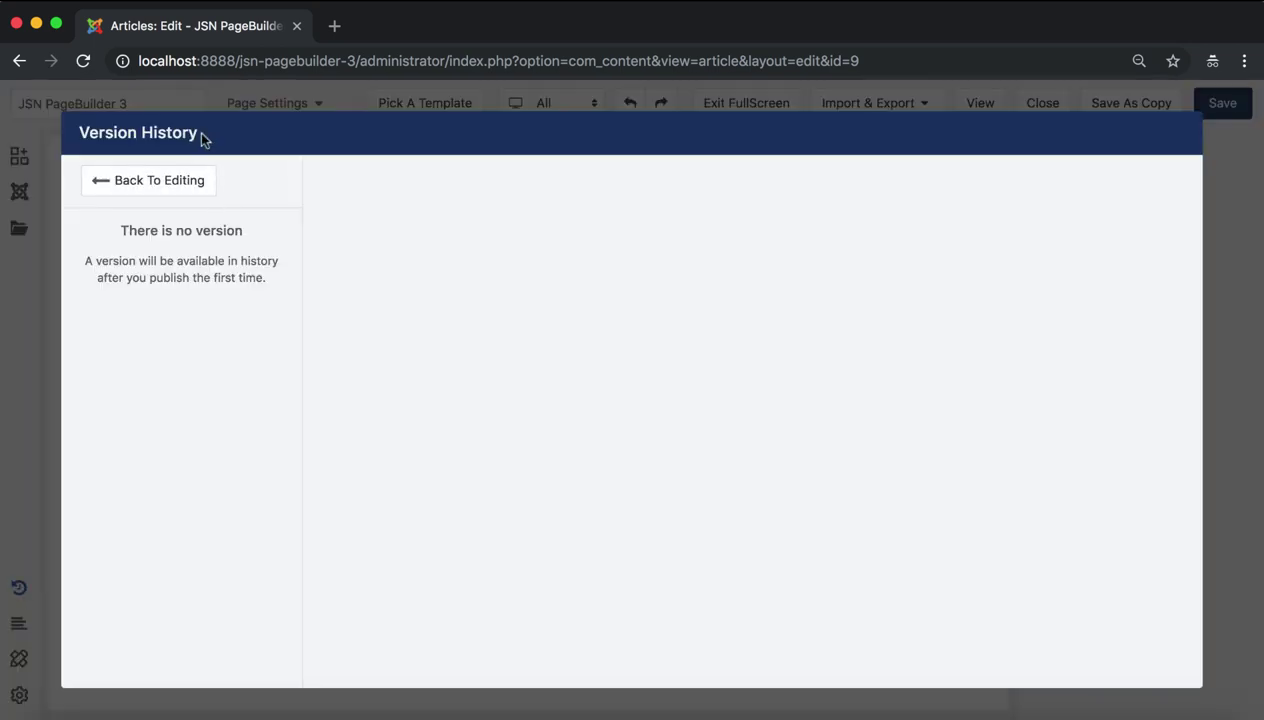
pyautogui.moveTo(198, 131); pyautogui.dragTo(80, 134)
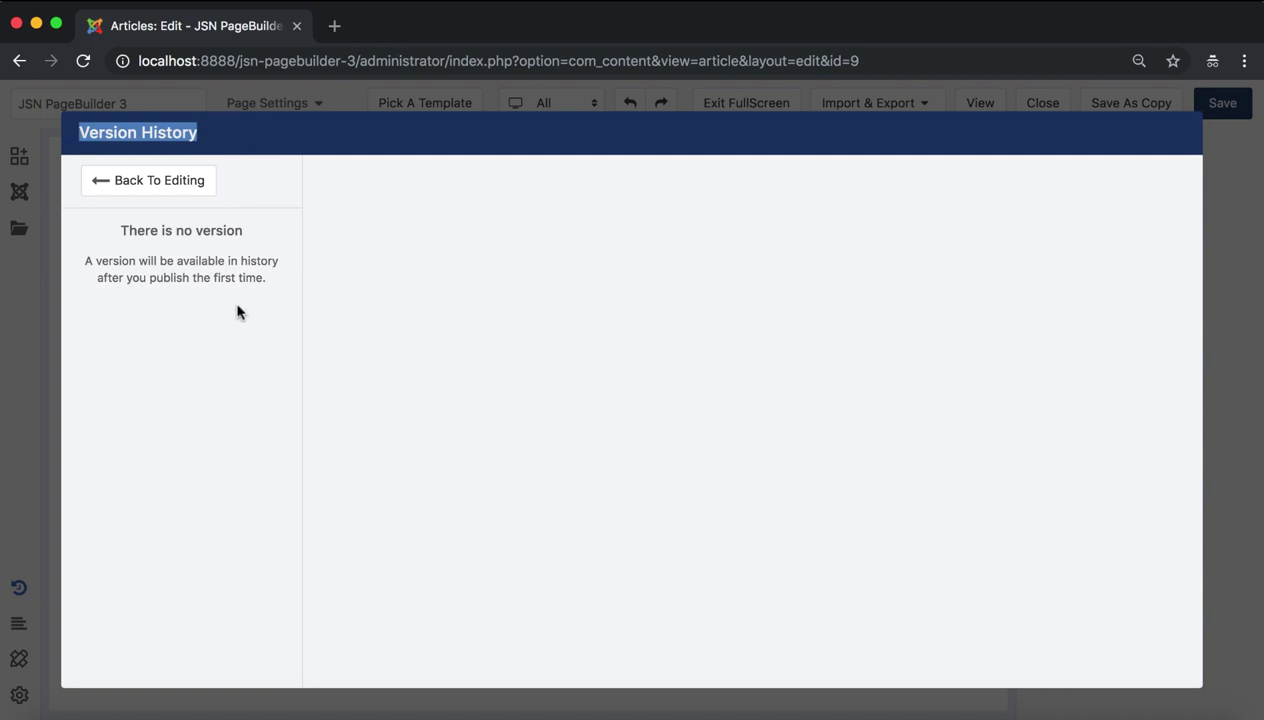
pyautogui.click(199, 192)
pyautogui.click(22, 634)
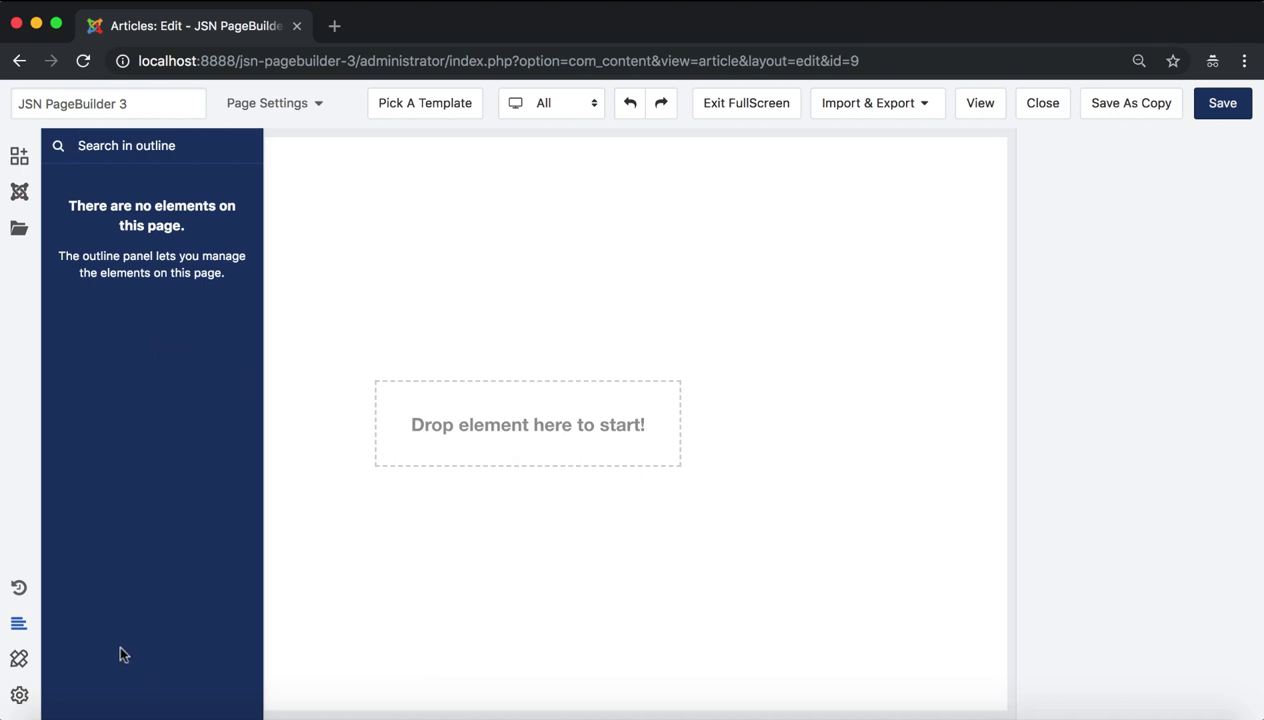
pyautogui.click(20, 630)
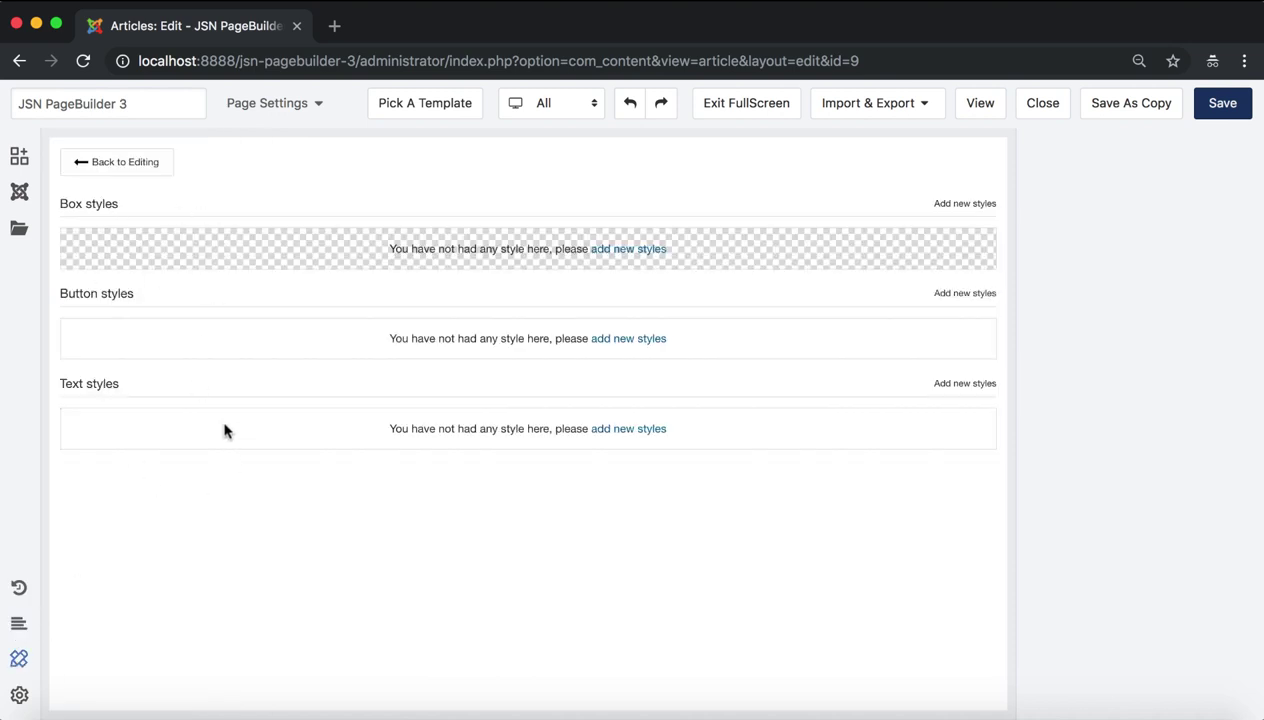
pyautogui.moveTo(130, 203); pyautogui.dragTo(59, 197)
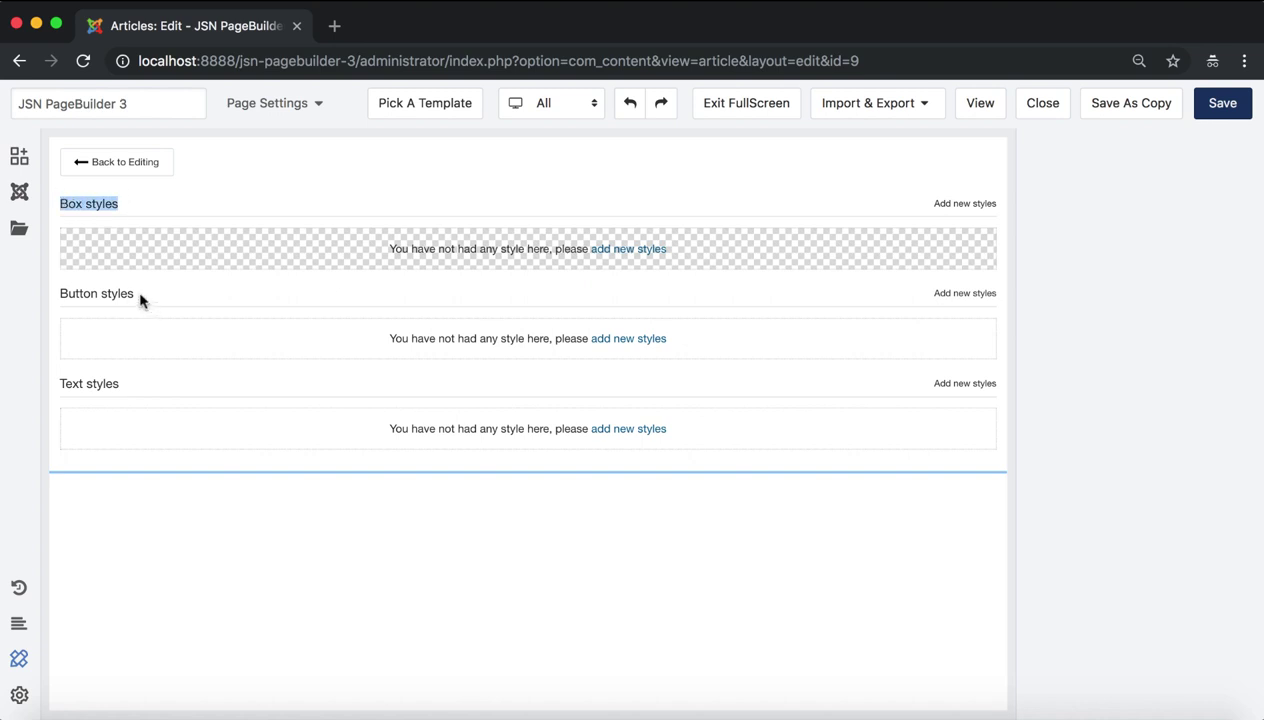
pyautogui.moveTo(136, 294); pyautogui.dragTo(60, 289)
pyautogui.moveTo(141, 381); pyautogui.dragTo(59, 378)
pyautogui.click(208, 385)
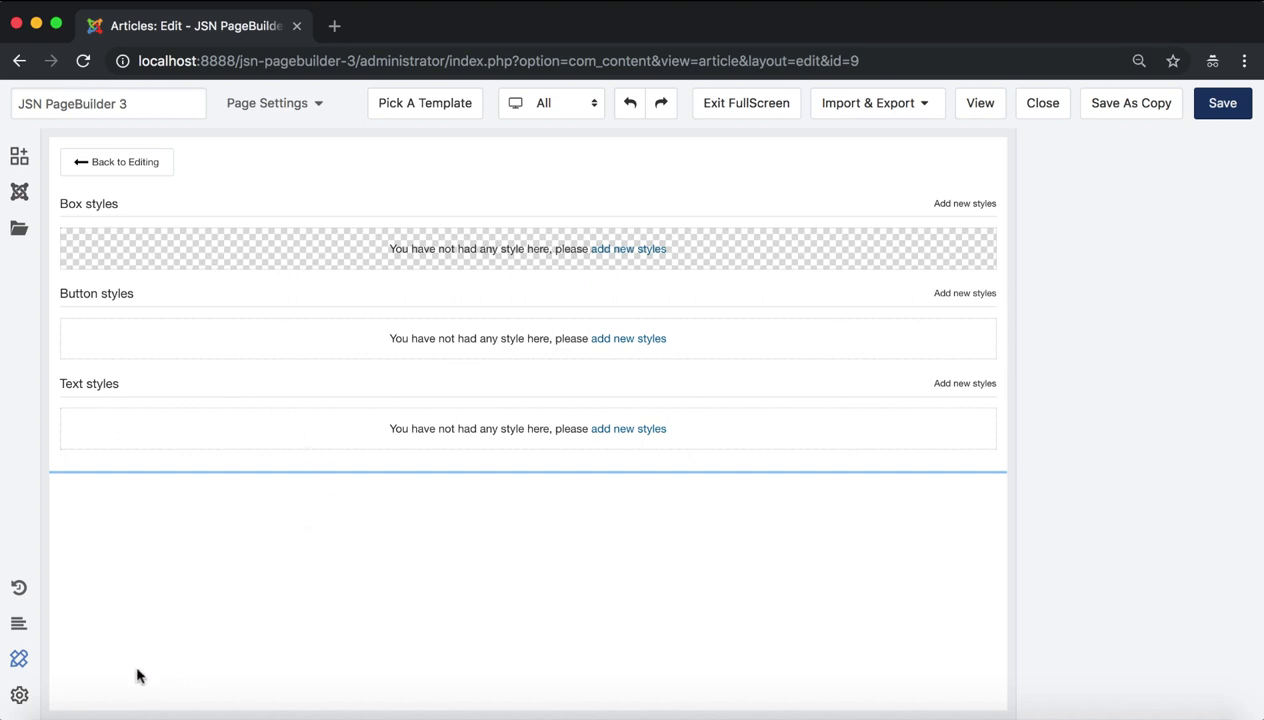
pyautogui.click(20, 660)
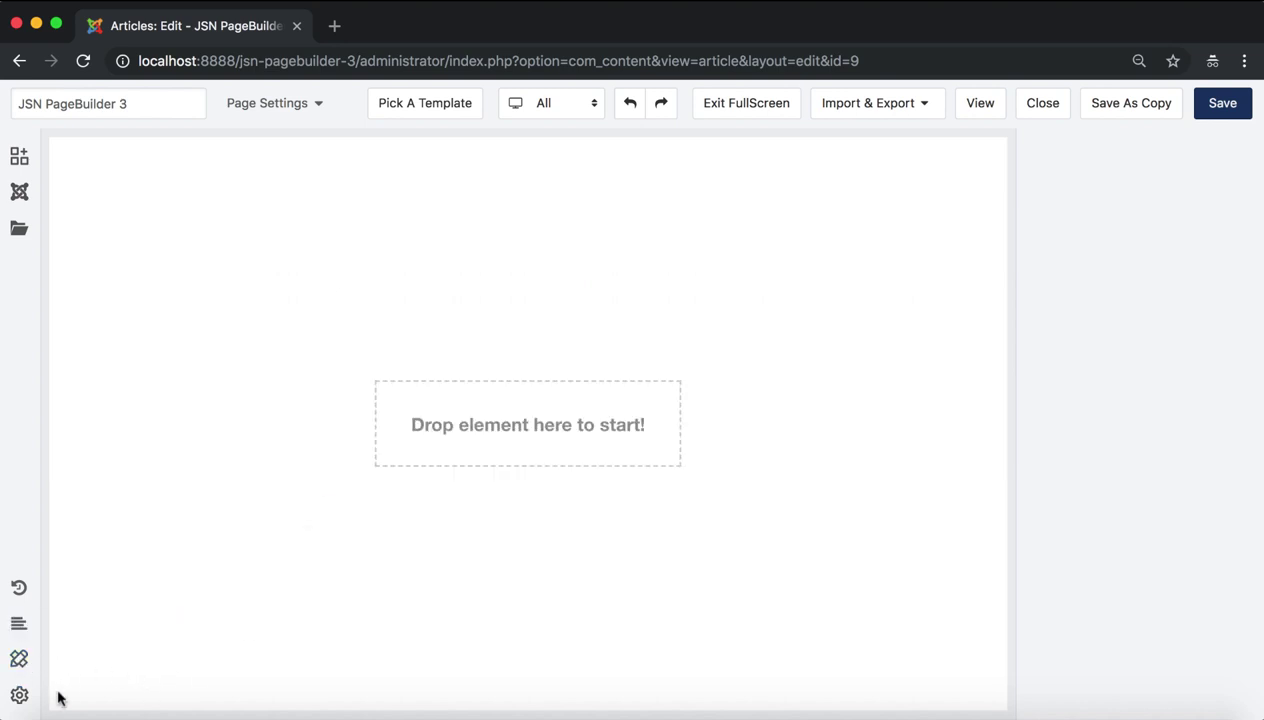
# Step: Inspect the page's Custom Code Editor for CSS and JavaScript, then close it
pyautogui.click(21, 700)
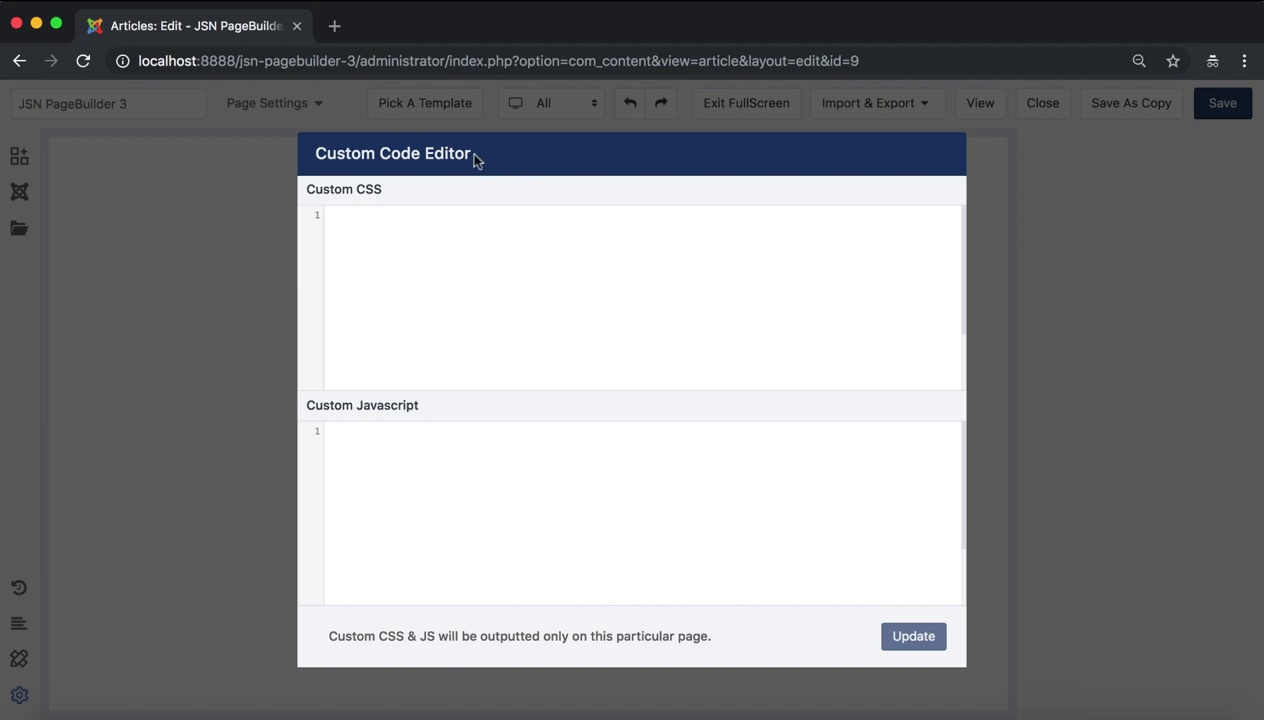
pyautogui.moveTo(470, 155); pyautogui.dragTo(315, 157)
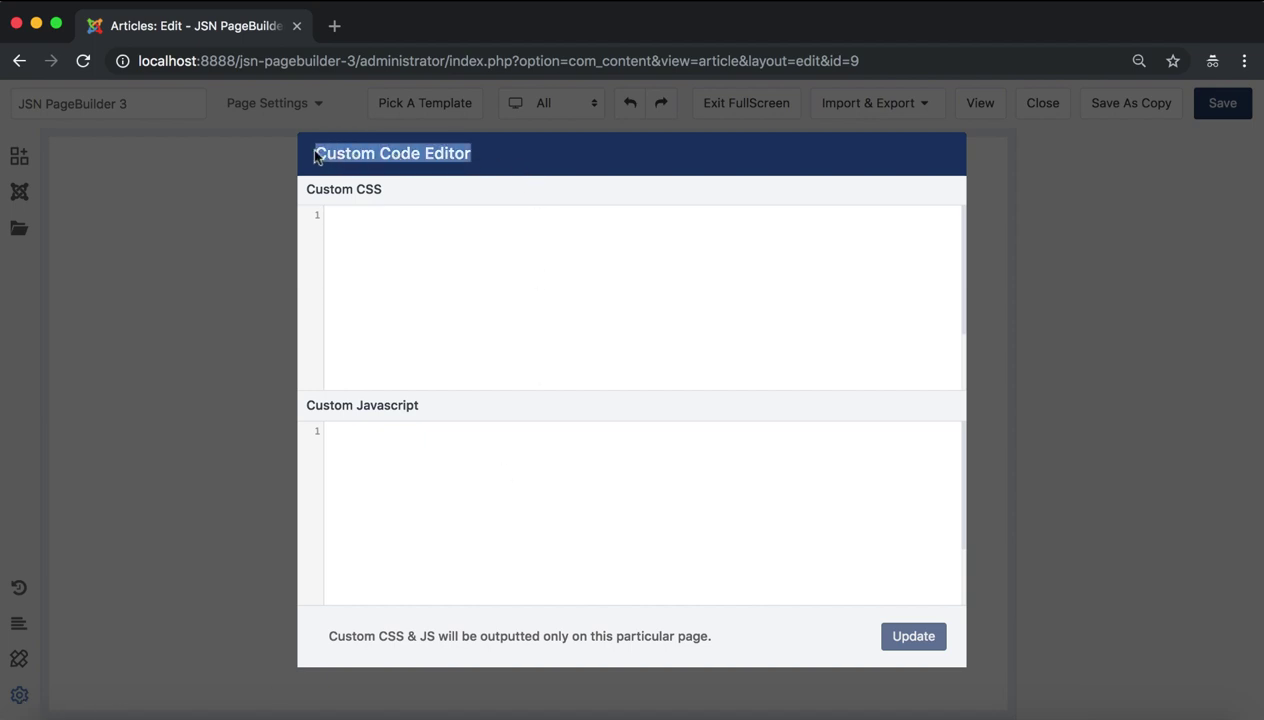
pyautogui.moveTo(385, 190); pyautogui.dragTo(306, 192)
pyautogui.moveTo(419, 405); pyautogui.dragTo(302, 404)
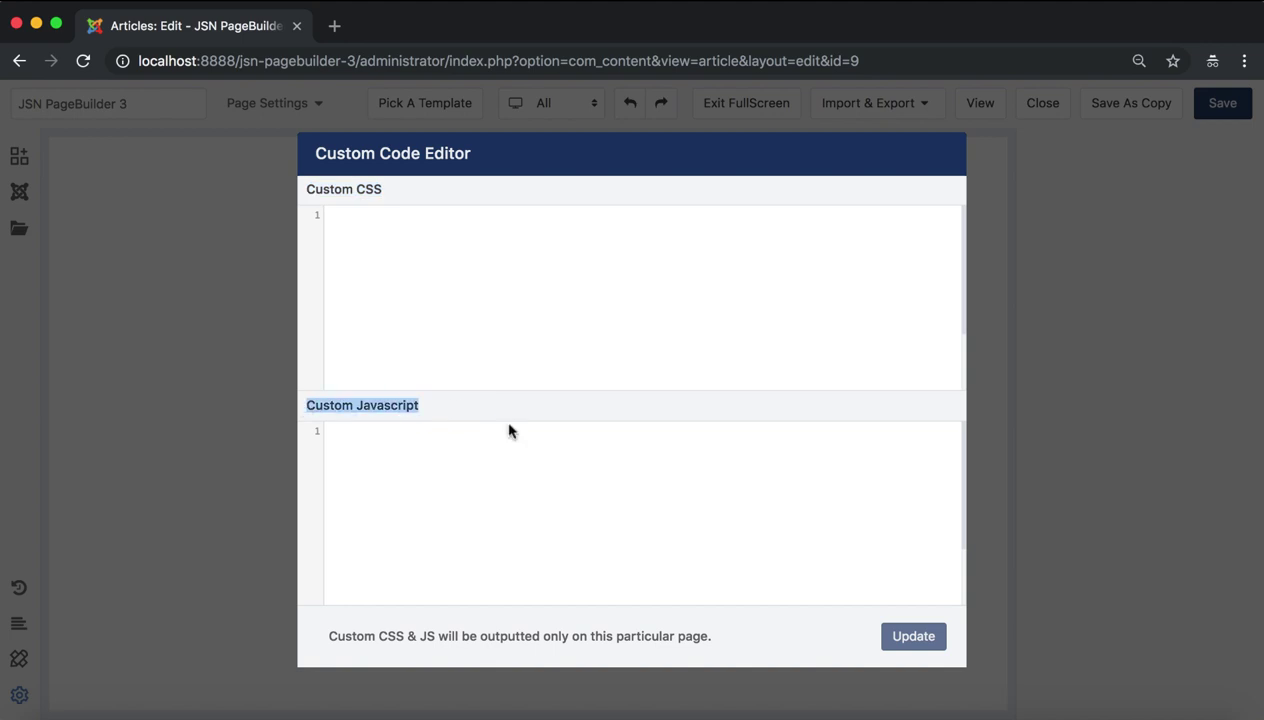
pyautogui.click(259, 498)
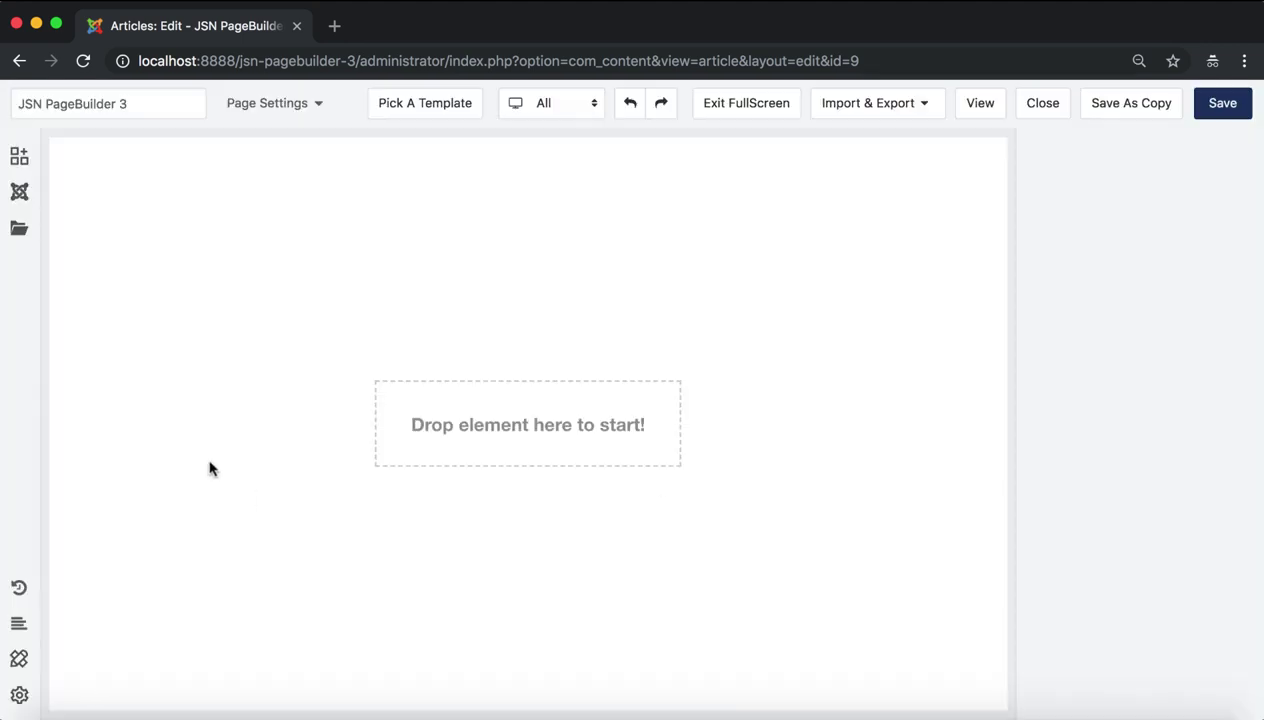
# Step: Drop the first two-column Image with text section template, with four blocks, onto the canvas
pyautogui.click(21, 160)
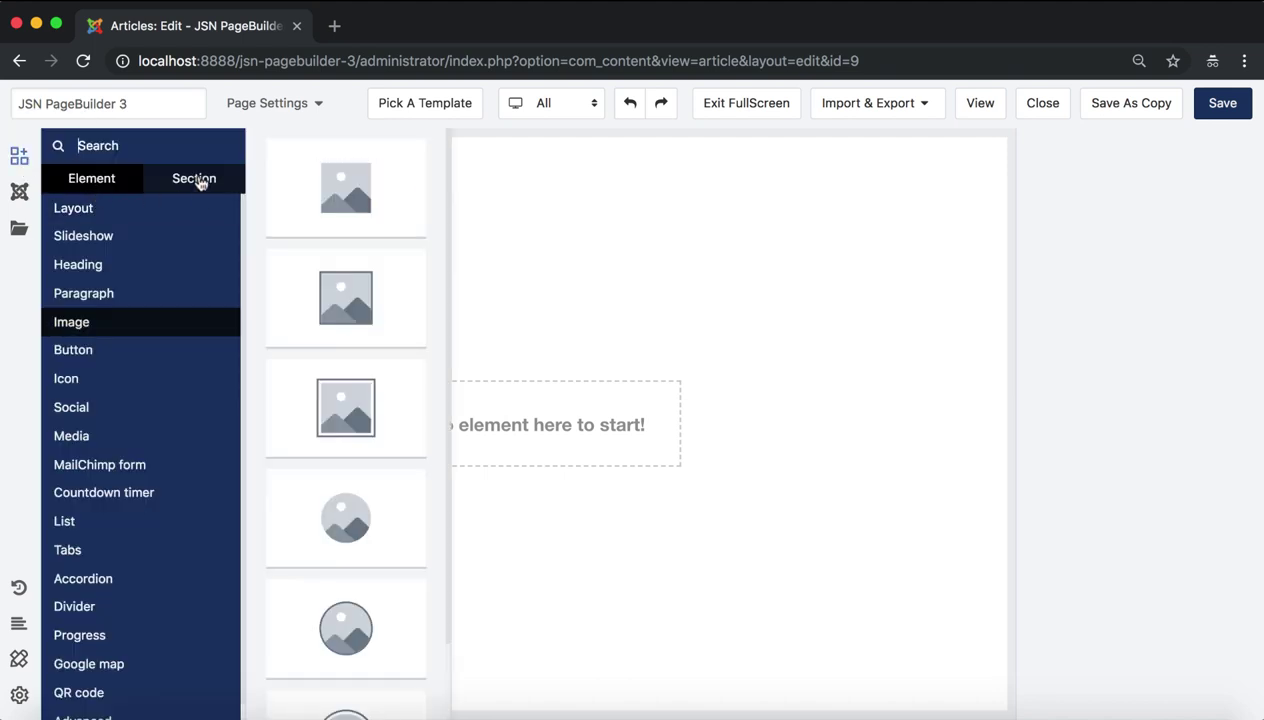
pyautogui.click(197, 180)
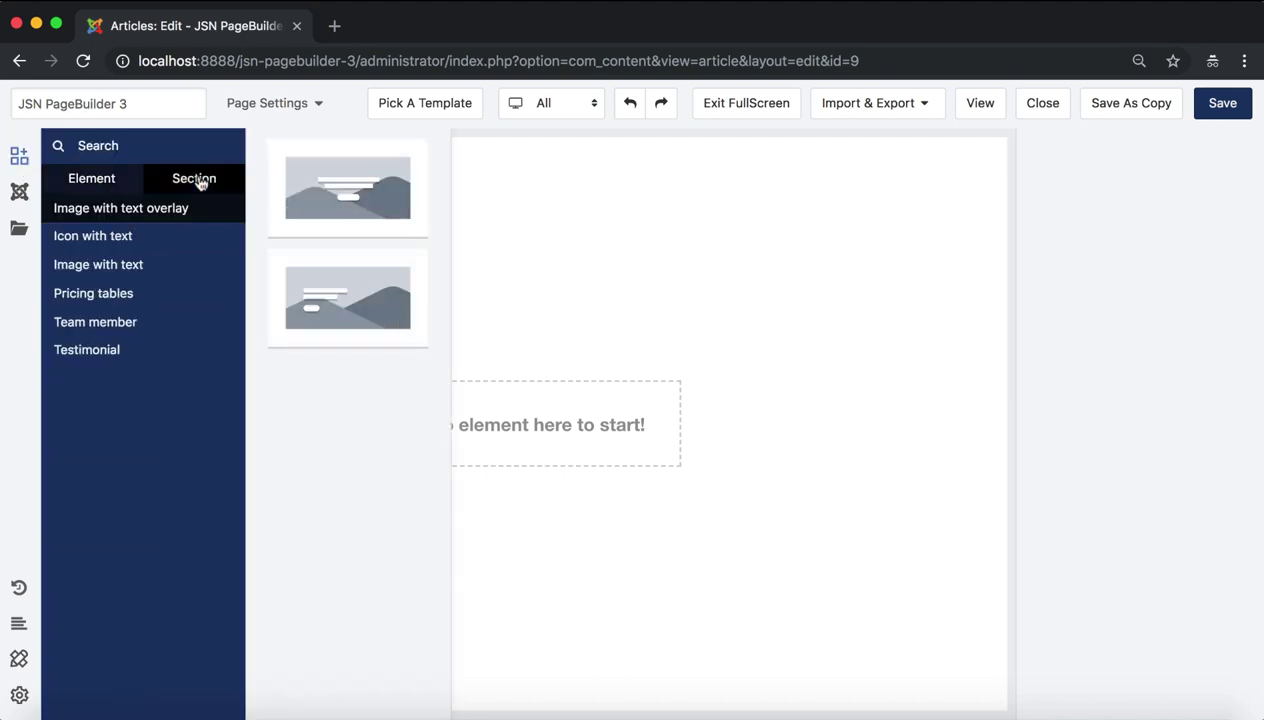
pyautogui.click(113, 270)
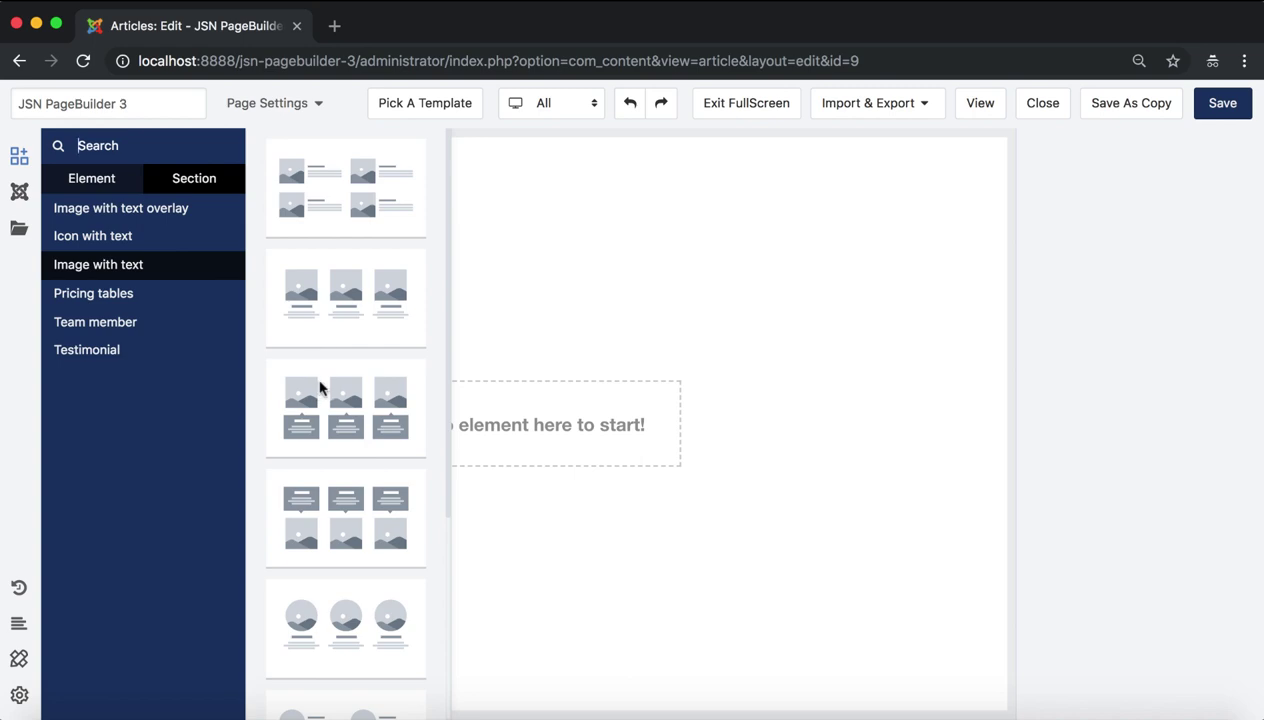
pyautogui.moveTo(338, 200); pyautogui.dragTo(556, 432)
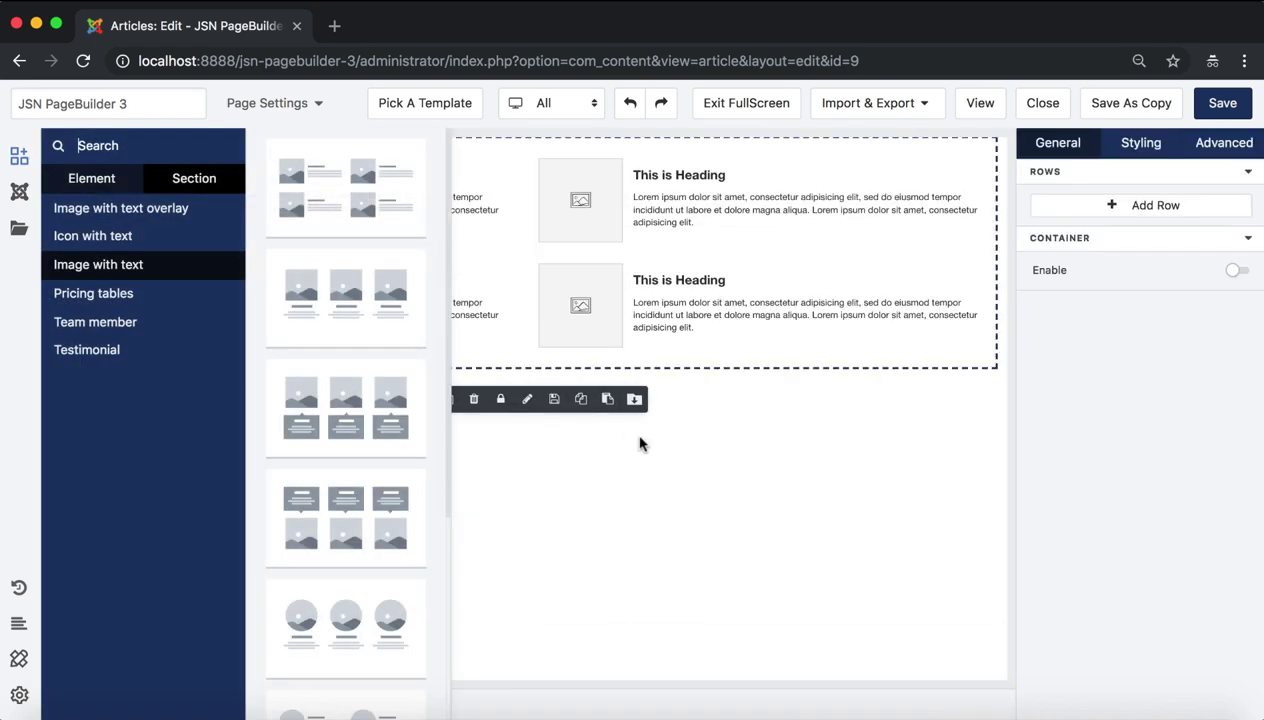
pyautogui.click(651, 449)
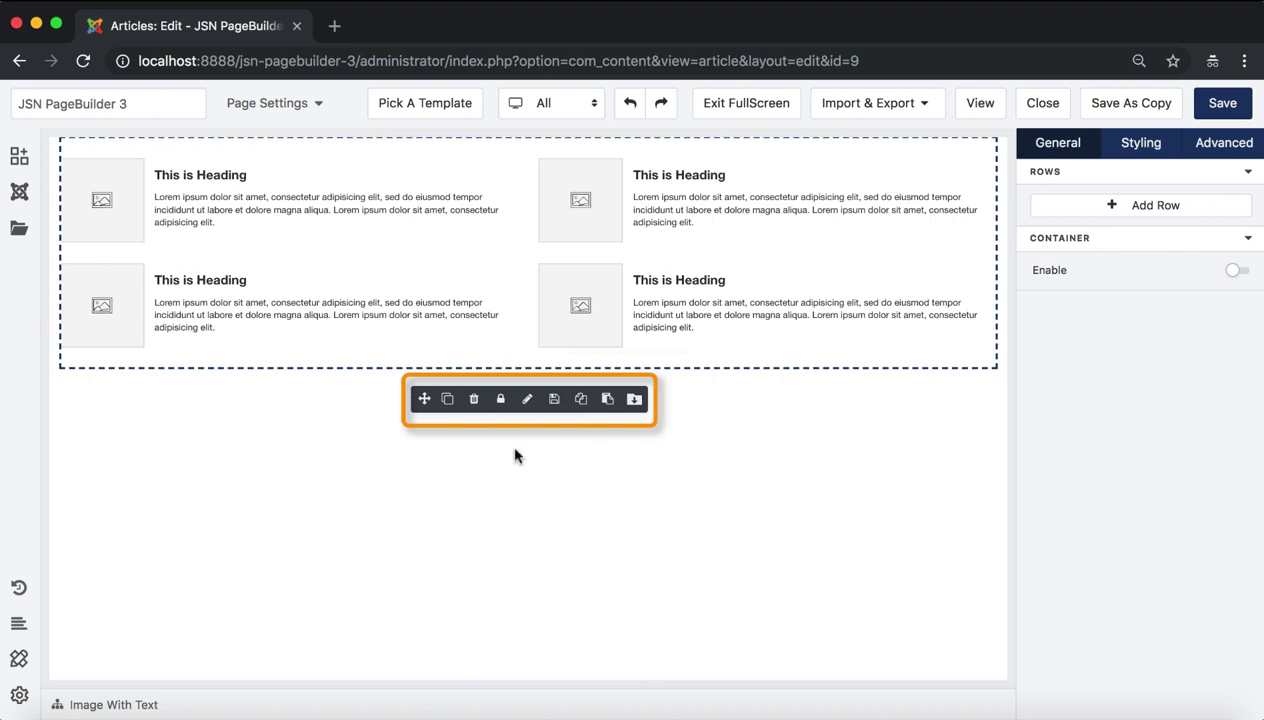
pyautogui.click(111, 203)
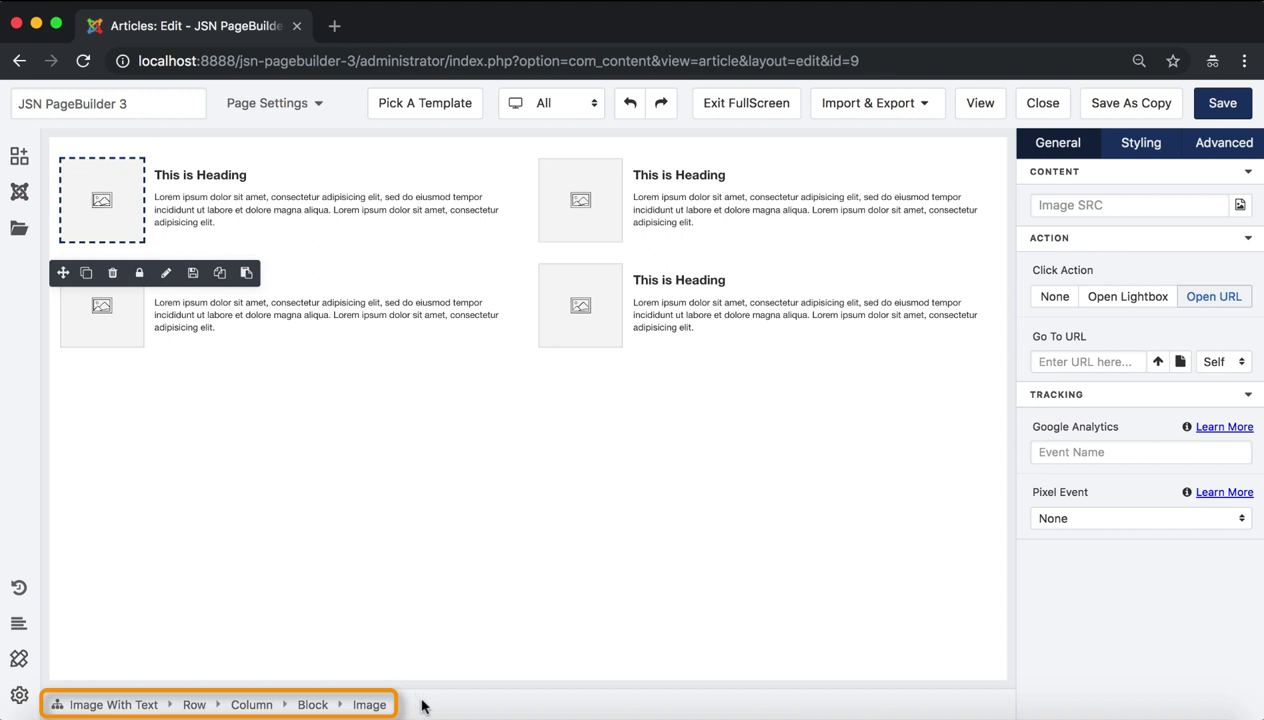
pyautogui.moveTo(404, 705); pyautogui.dragTo(70, 700)
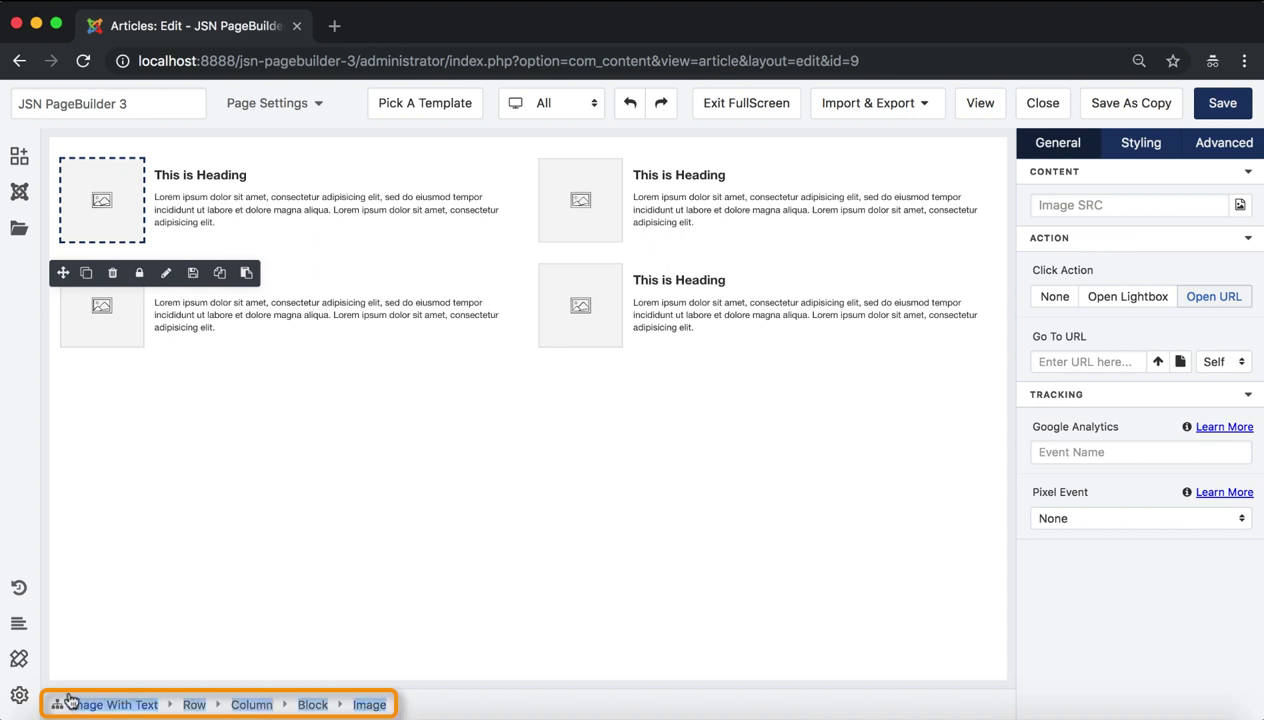
pyautogui.click(436, 708)
pyautogui.click(312, 705)
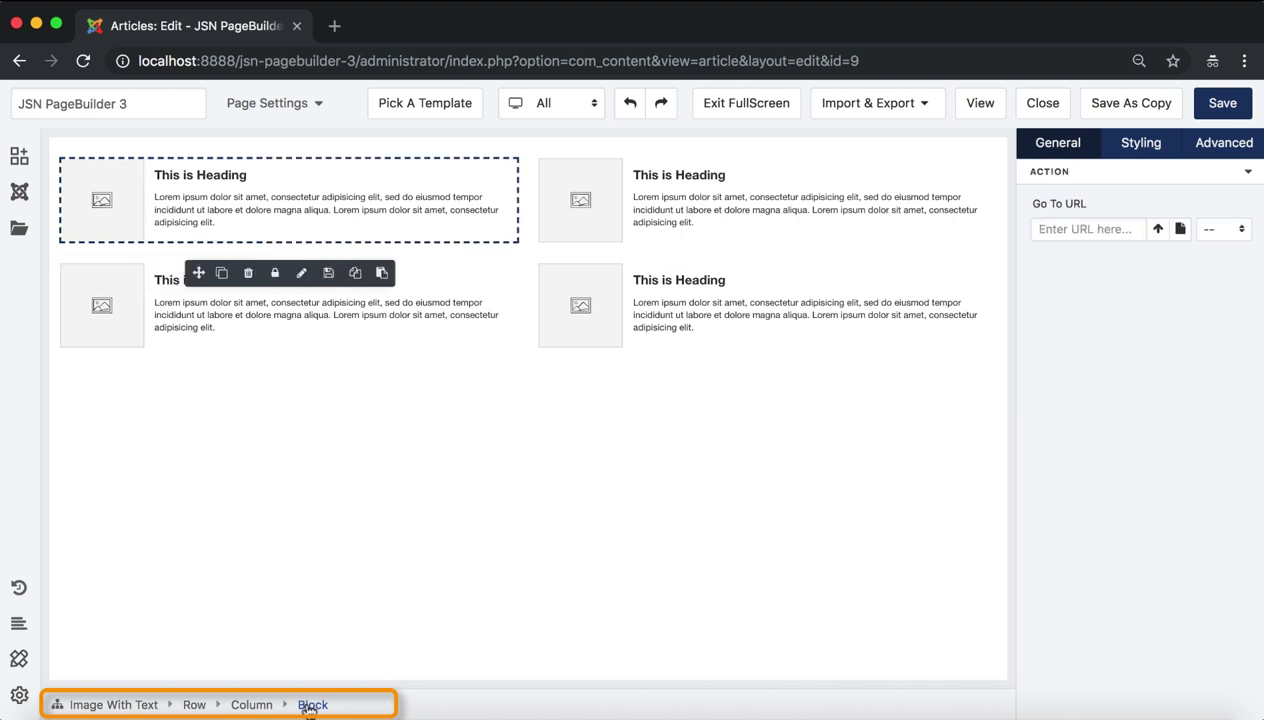
pyautogui.click(255, 705)
pyautogui.click(195, 705)
pyautogui.click(123, 706)
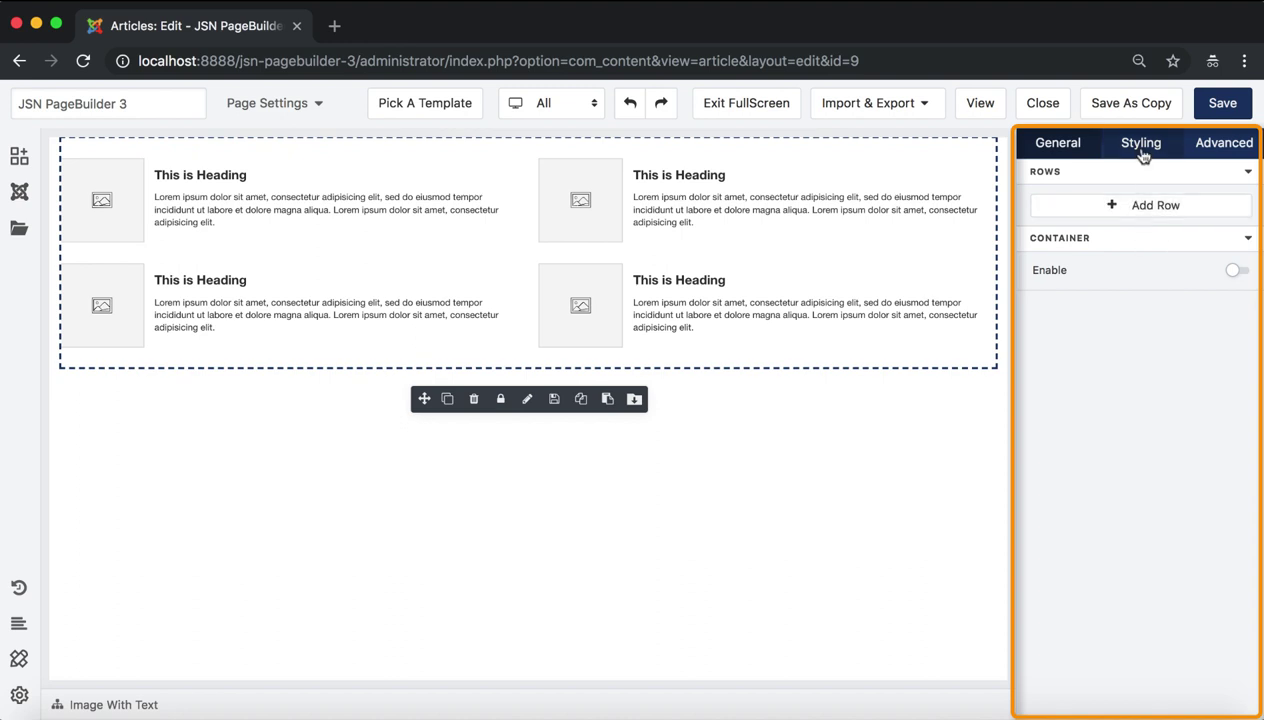
# Step: Review the section's Styling options and Advanced tab, ending back on Styling
pyautogui.click(1143, 152)
pyautogui.scroll(-10, 1141, 457)
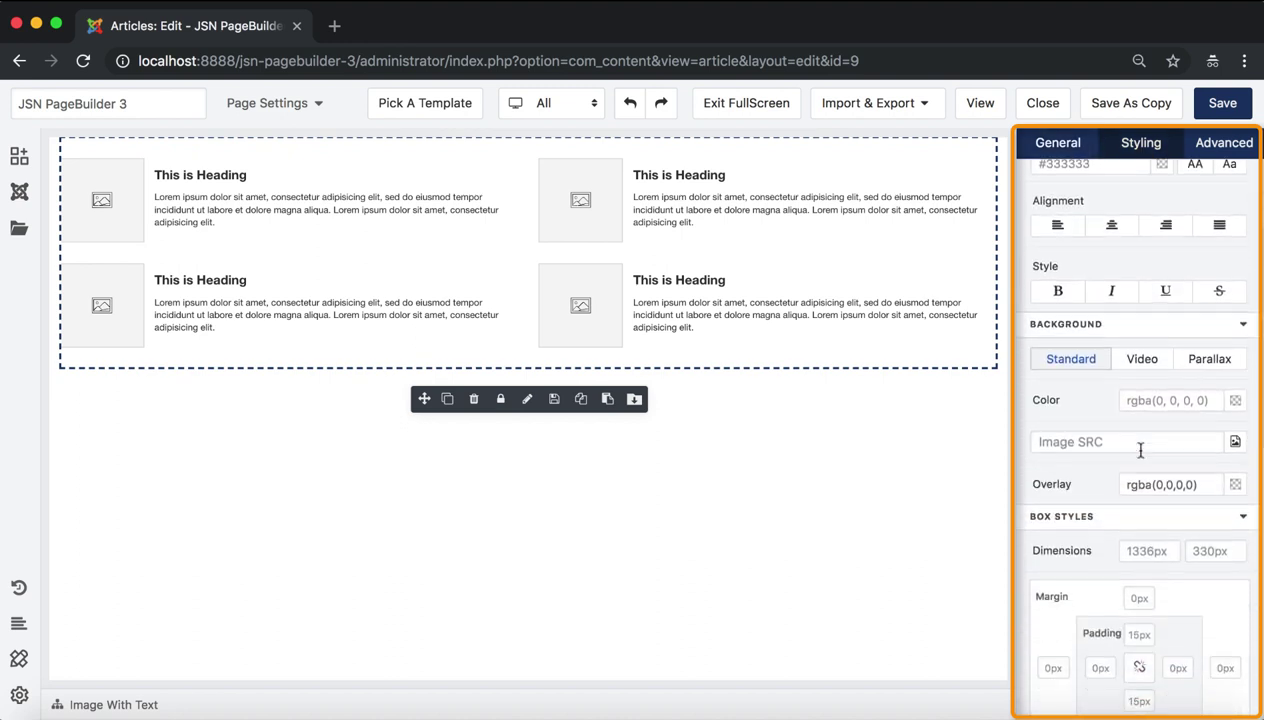
pyautogui.scroll(-4, 1140, 451)
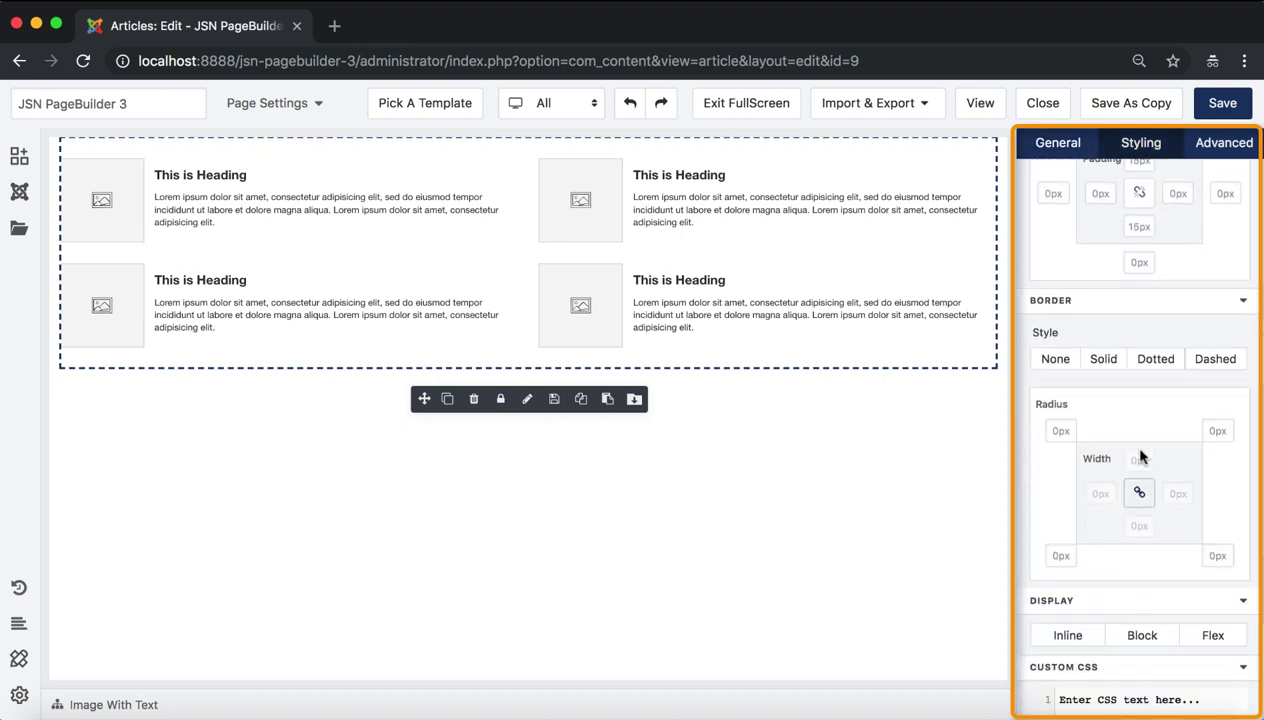
pyautogui.scroll(1, 1142, 458)
pyautogui.scroll(5, 1142, 458)
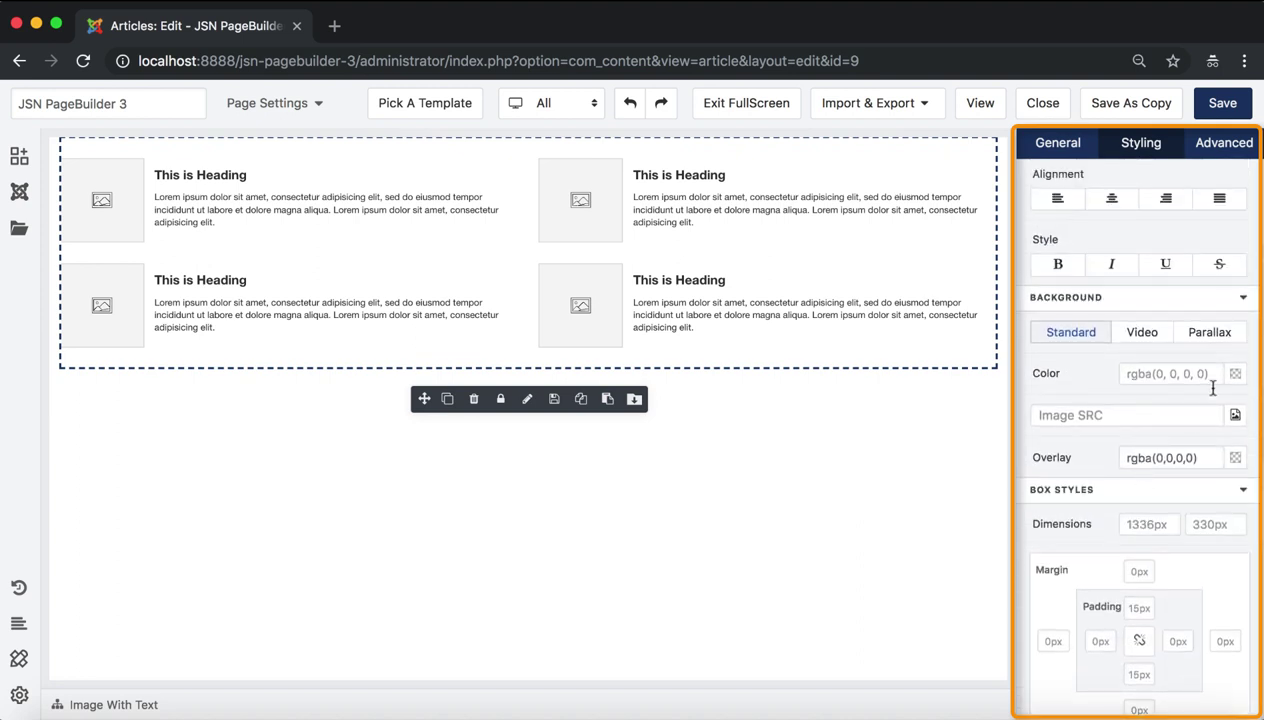
pyautogui.click(1220, 150)
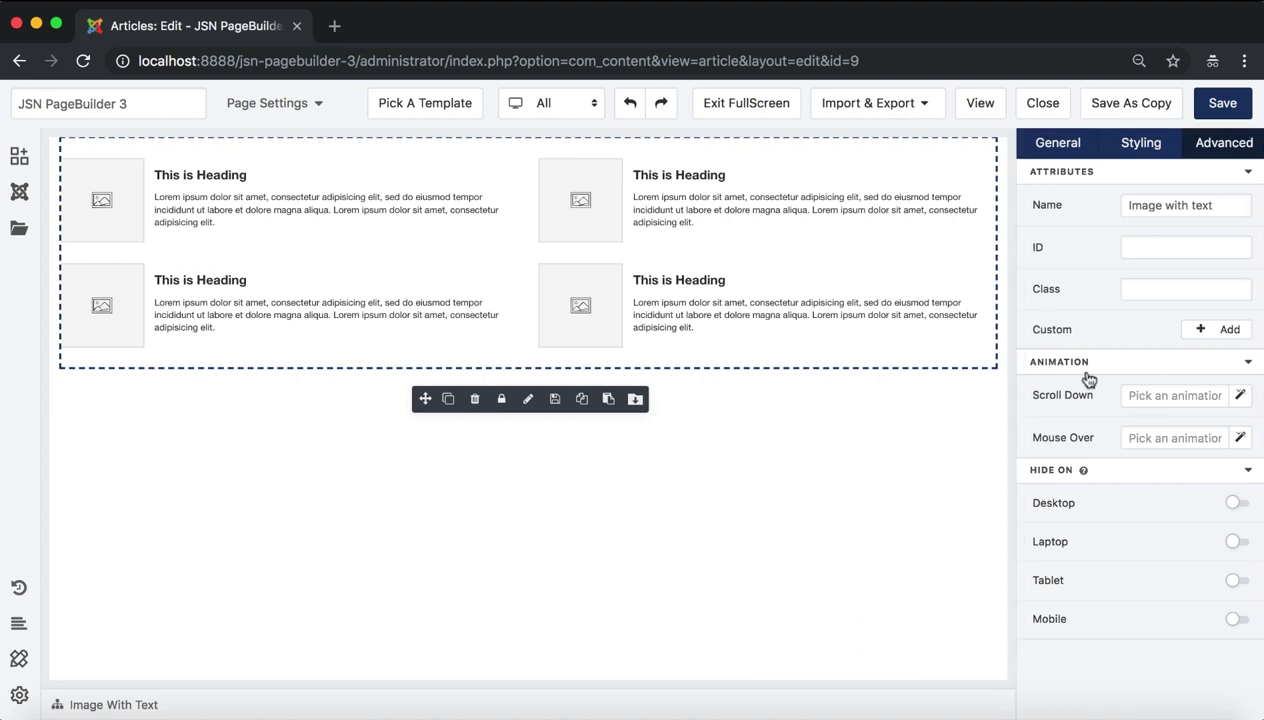
pyautogui.click(1121, 156)
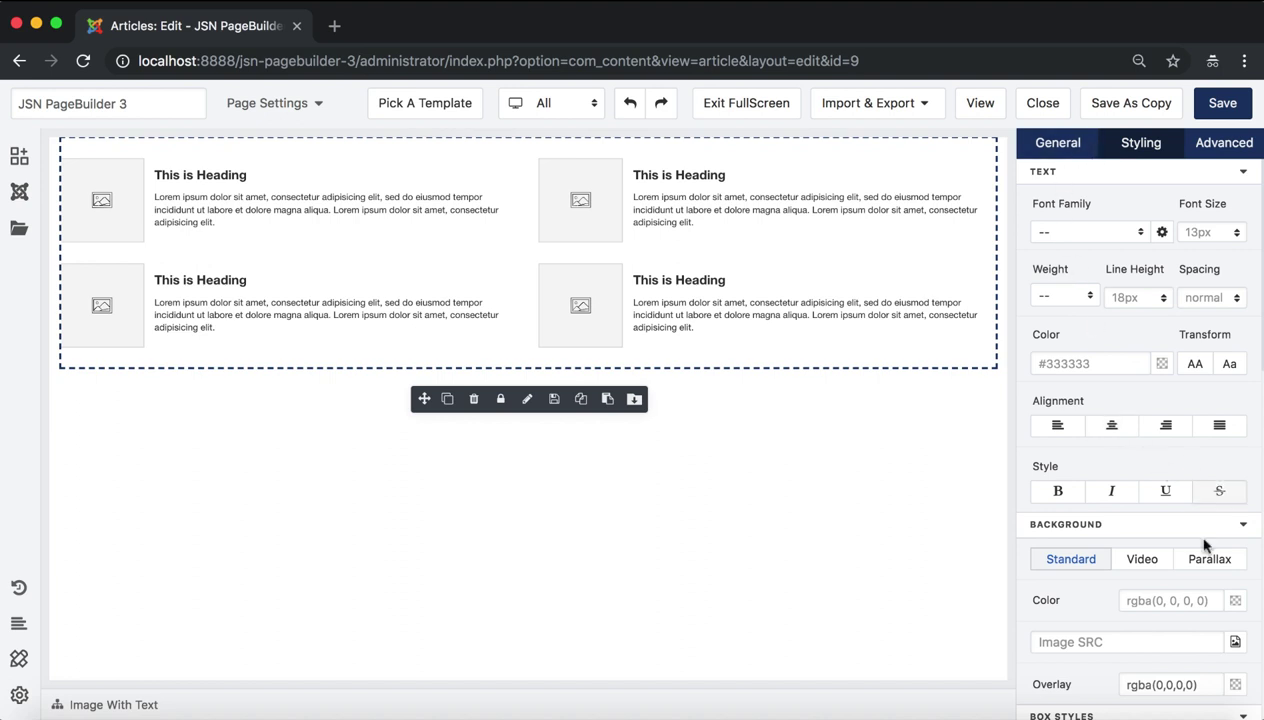
pyautogui.click(1234, 644)
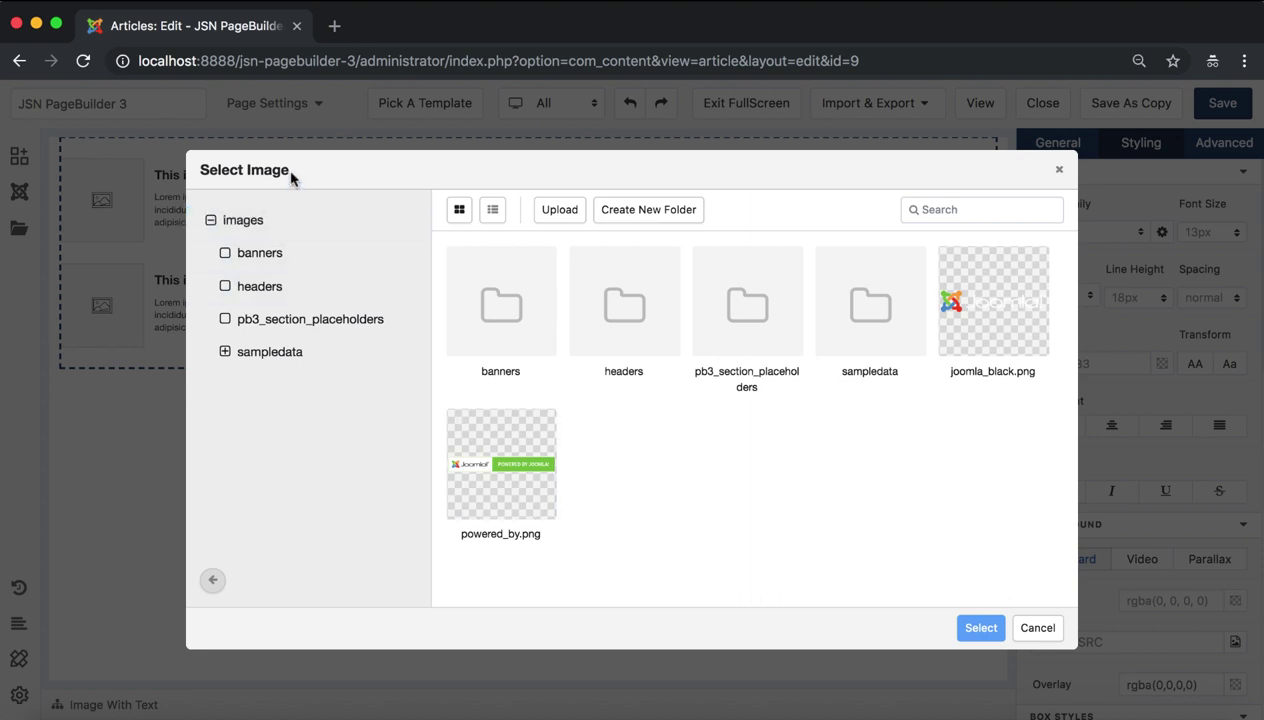
pyautogui.moveTo(291, 172); pyautogui.dragTo(203, 167)
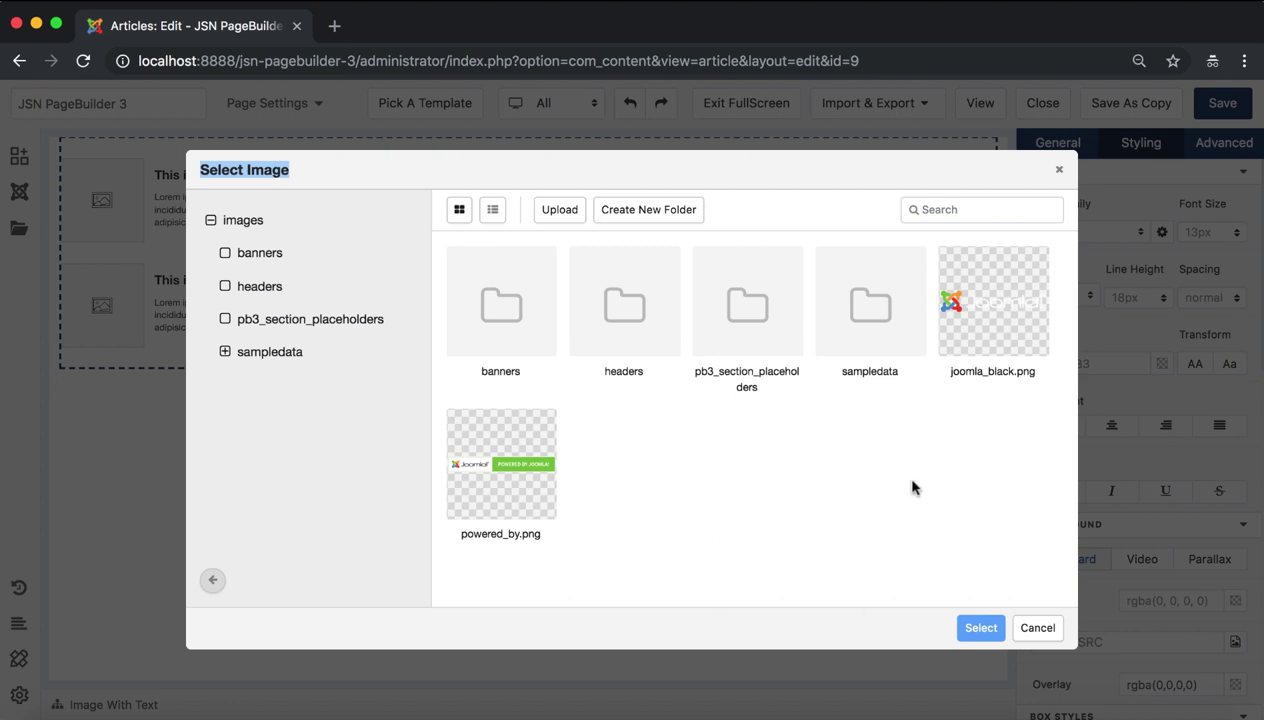
pyautogui.click(1033, 627)
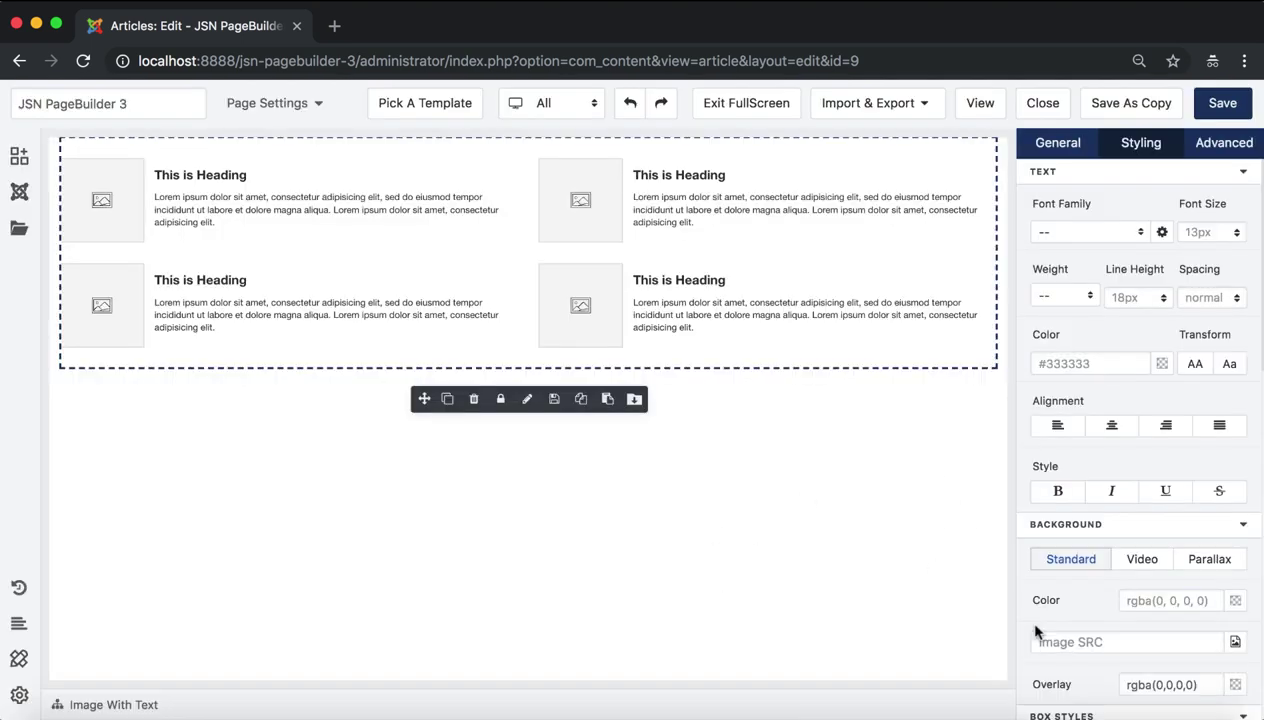
# Step: Save the article and reload it in PageBuilder via Click To Edit
pyautogui.click(1214, 110)
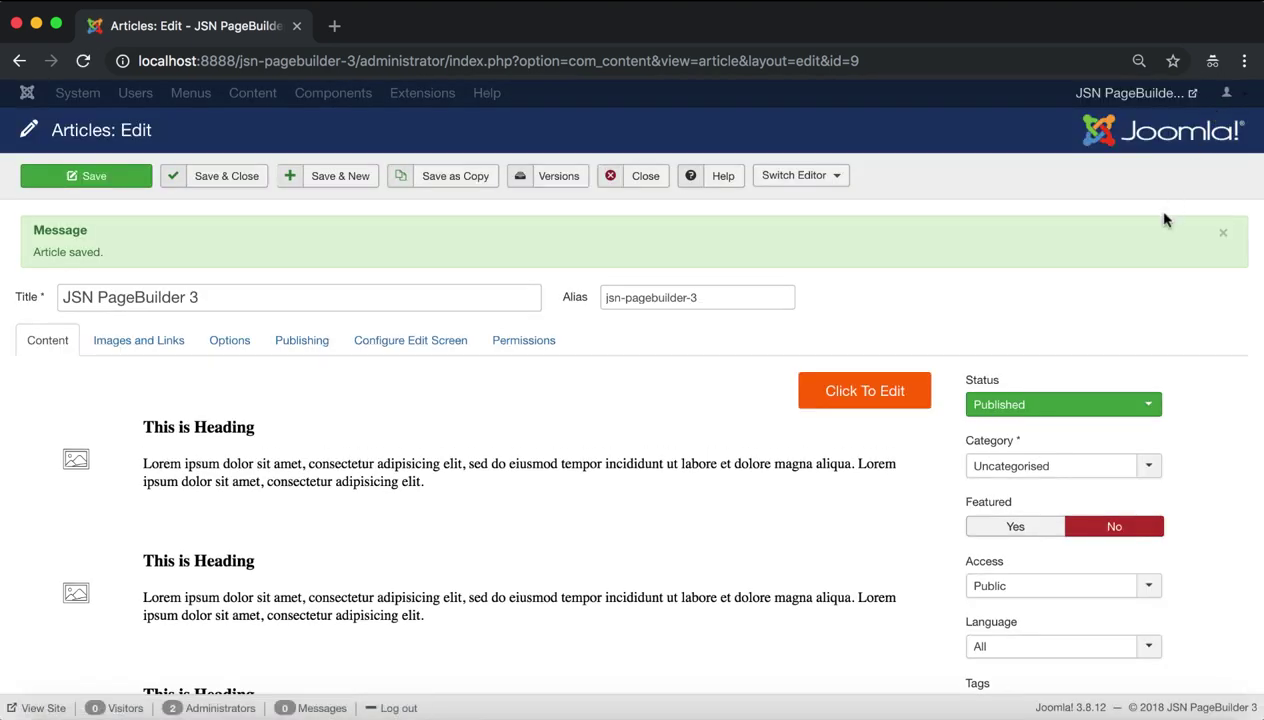
pyautogui.click(880, 398)
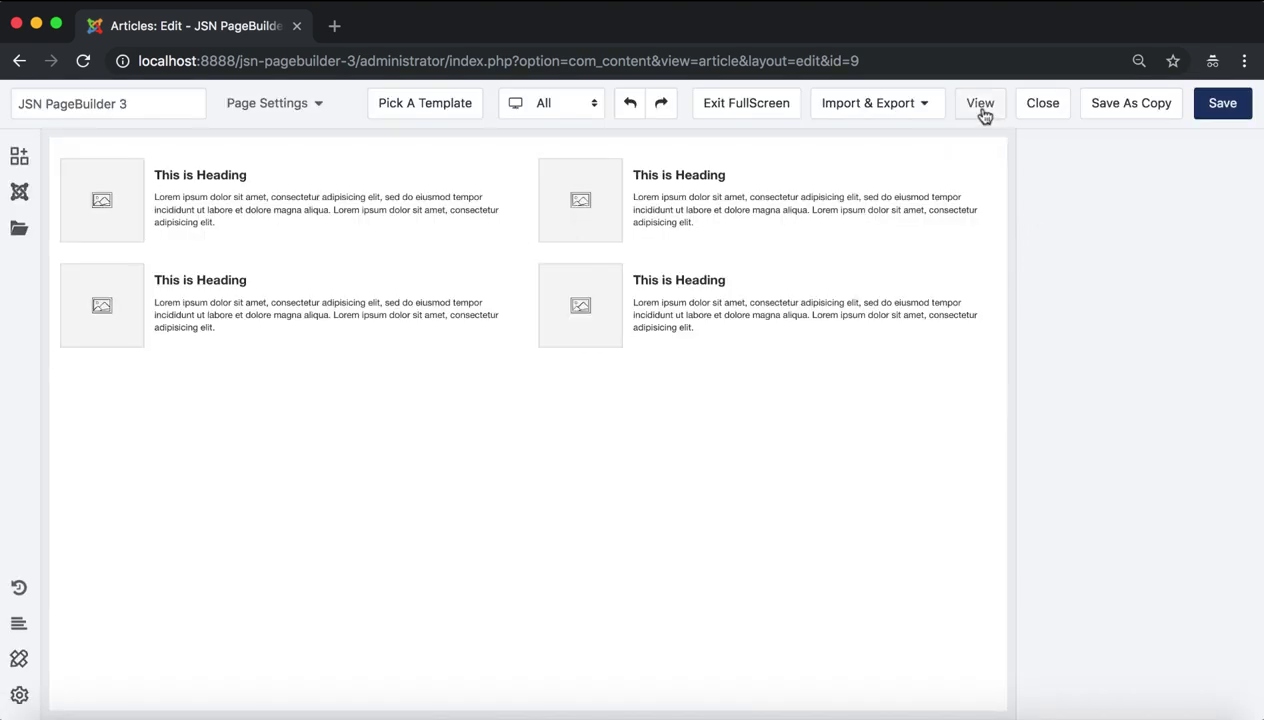
# Step: View the article's front-end page in a new tab and scroll through the four blocks
pyautogui.click(980, 104)
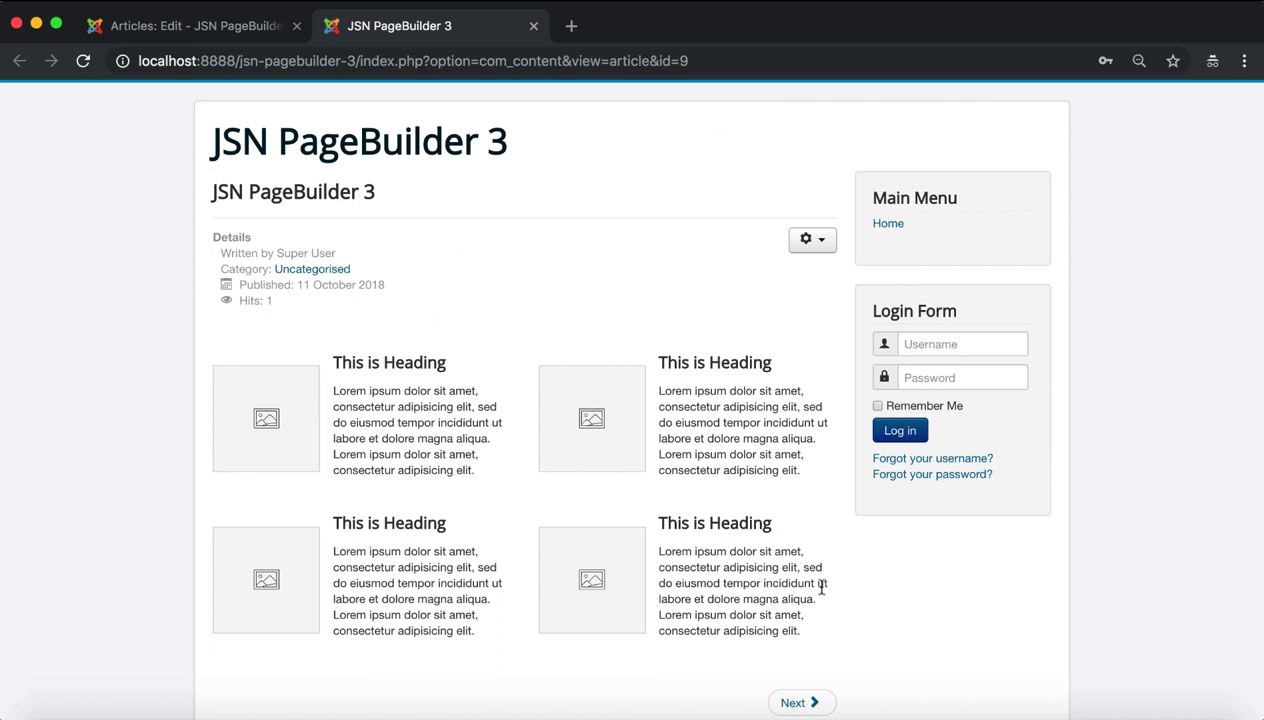
pyautogui.scroll(-3, 821, 588)
pyautogui.scroll(3, 821, 588)
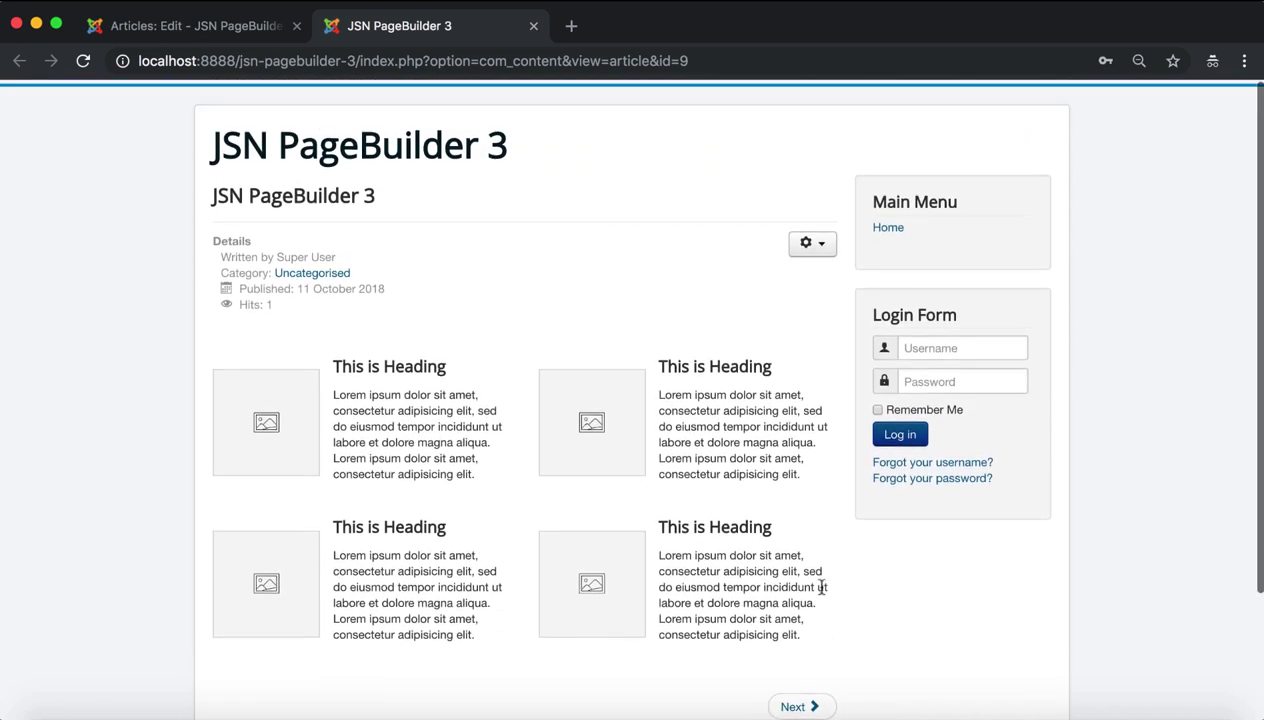